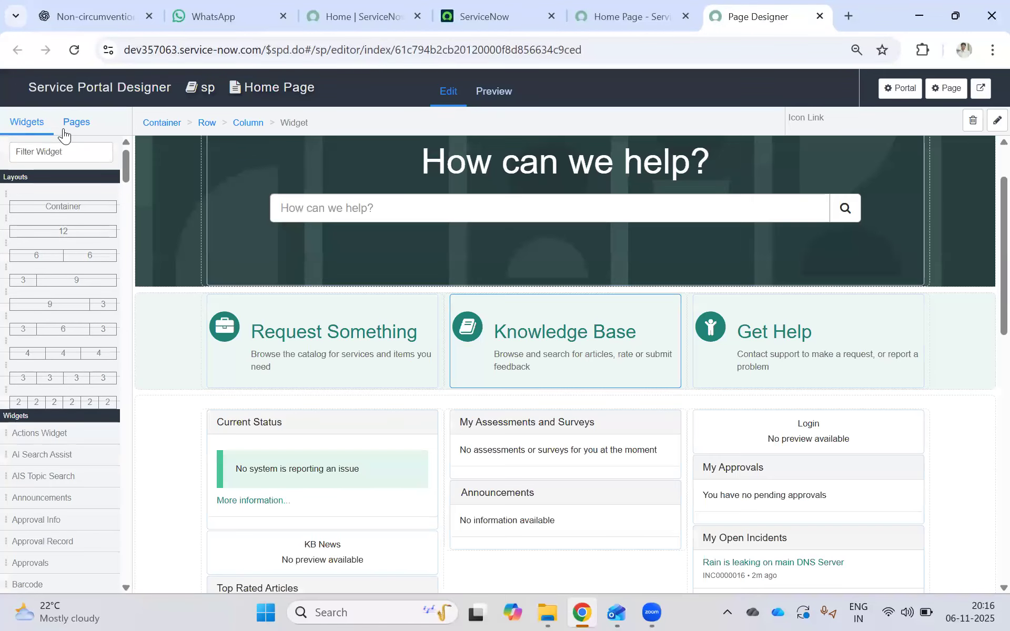
Step: View the list of portal pages and return to the widget list
click(71, 130)
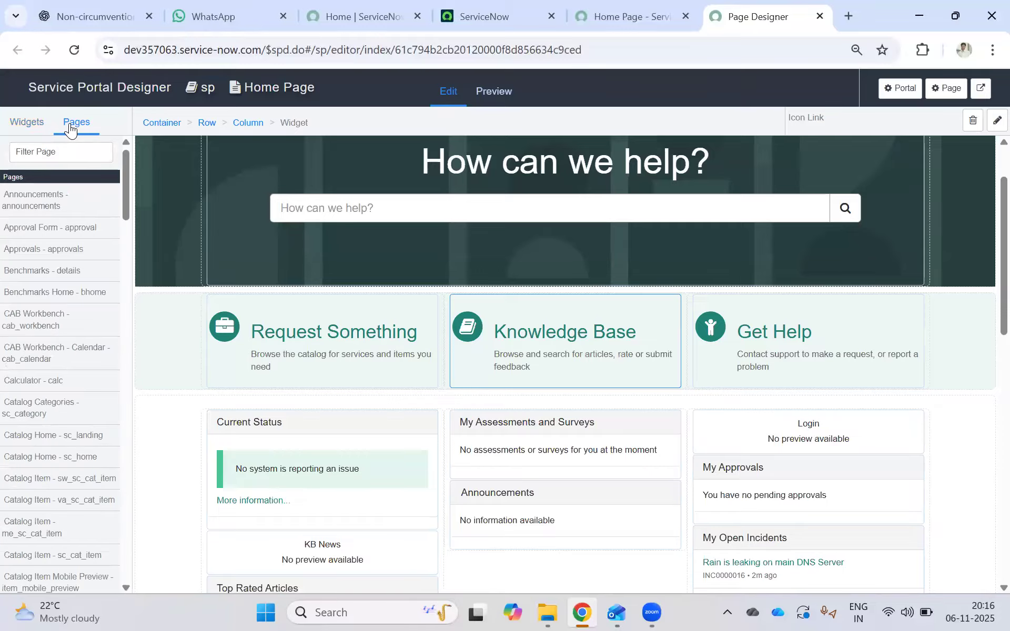
click(27, 129)
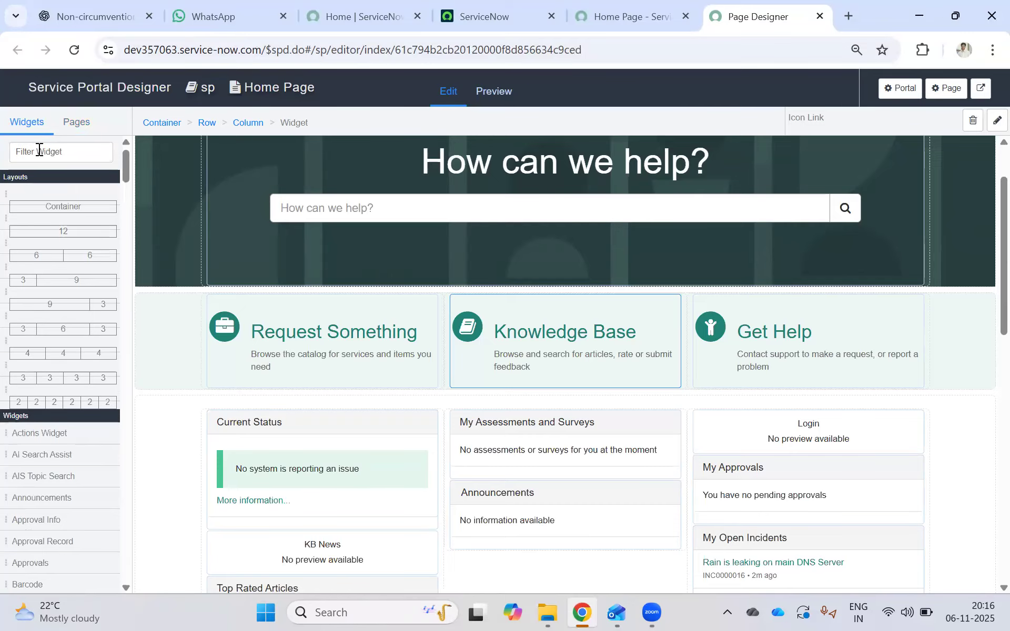
mouse_move(320, 378)
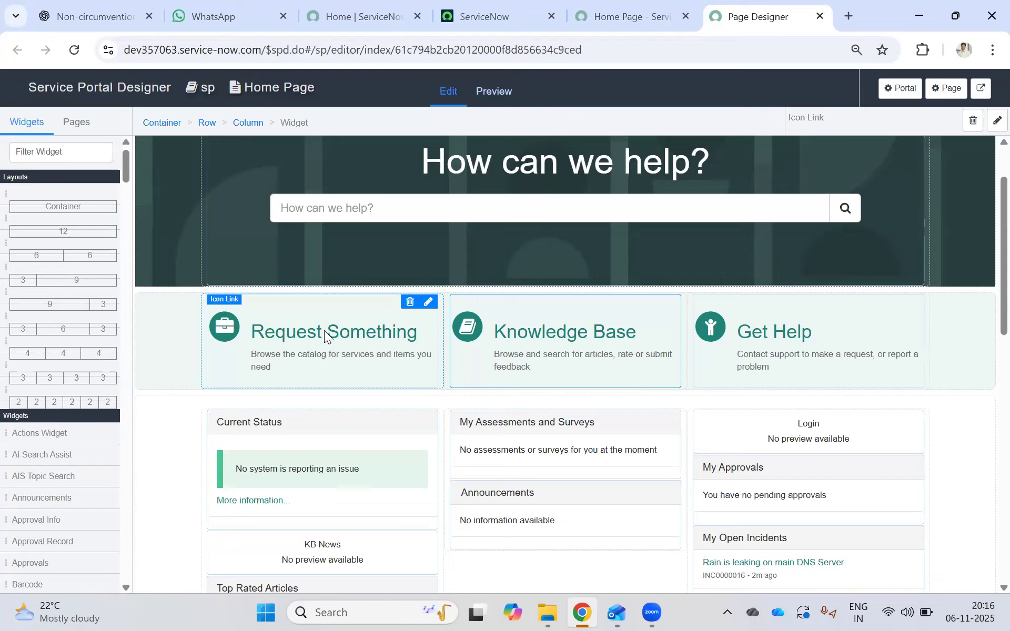
click(428, 302)
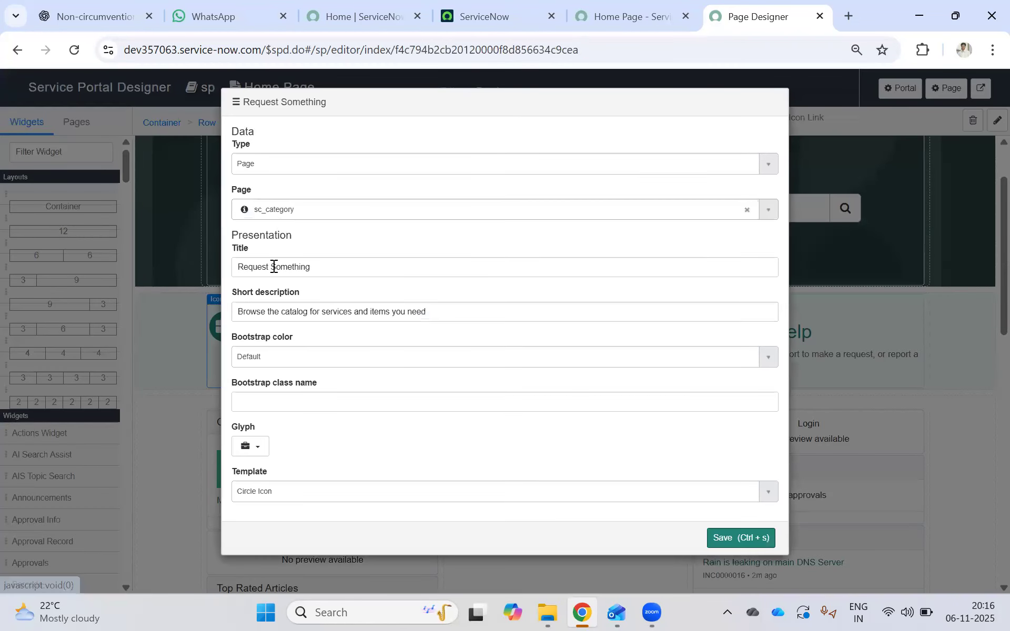
double_click(273, 266)
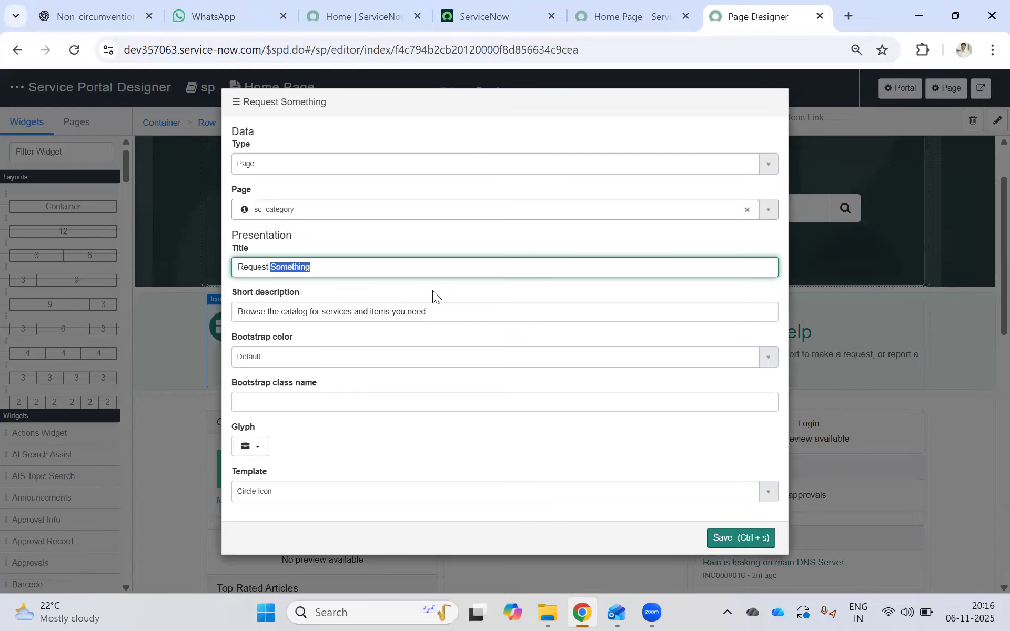
key(BackSpace)
drag(296, 264, 179, 258)
click(180, 257)
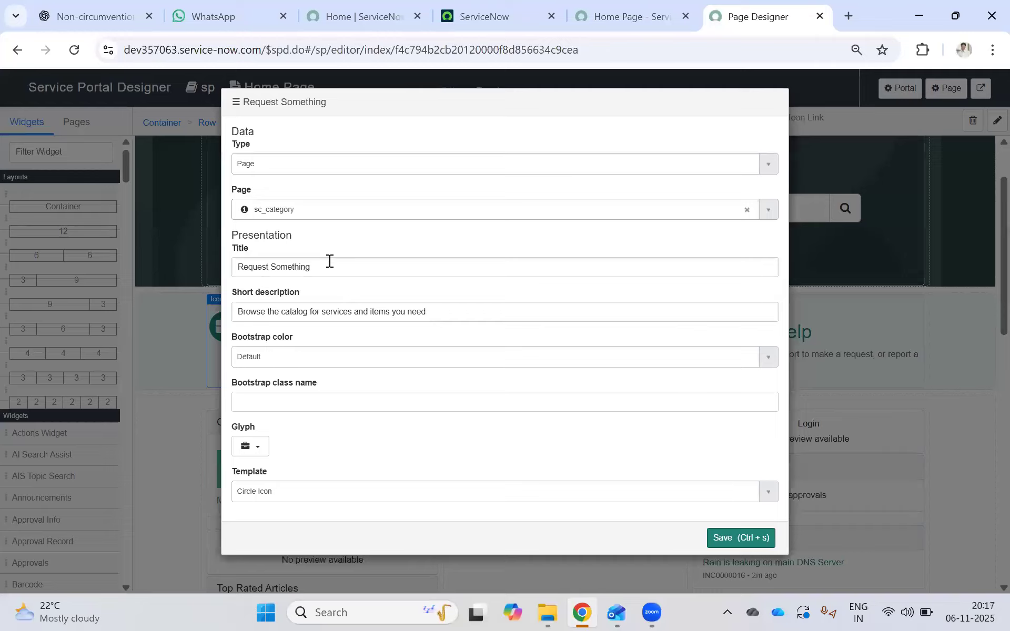
triple_click(268, 266)
key(Escape)
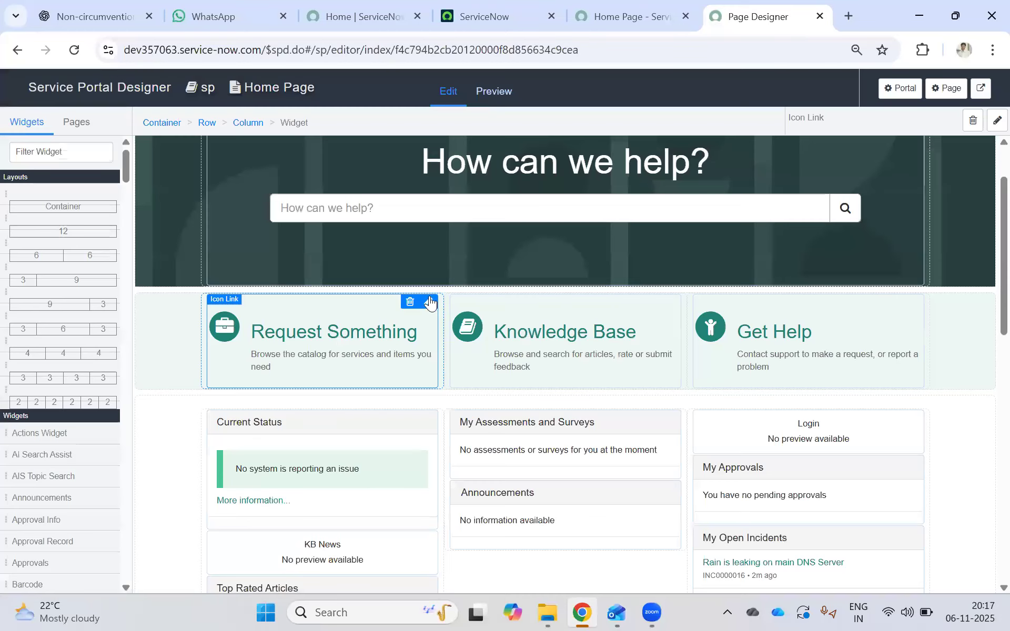
Step: Change the title of the Request Something icon link widget to "Raise Request" and save it
click(428, 303)
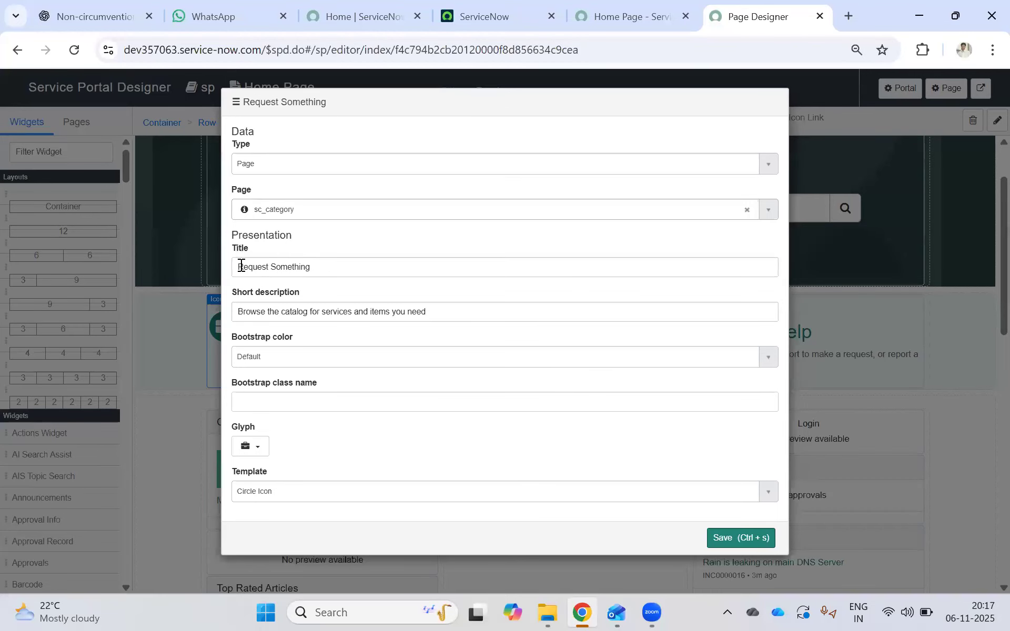
drag(238, 267, 315, 271)
click(318, 273)
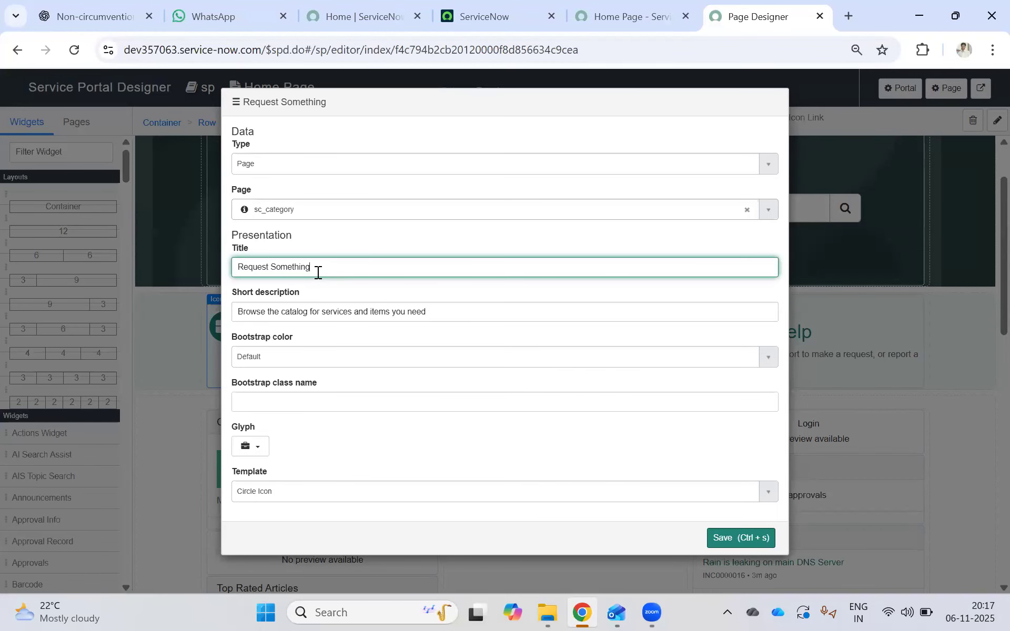
key(BackSpace)
key(BackSpace)
key(BackSpace)
key(BackSpace)
key(BackSpace)
key(BackSpace)
key(BackSpace)
key(BackSpace)
key(BackSpace)
key(BackSpace)
key(BackSpace)
key(BackSpace)
key(BackSpace)
key(BackSpace)
key(BackSpace)
key(BackSpace)
text(Raise Request)
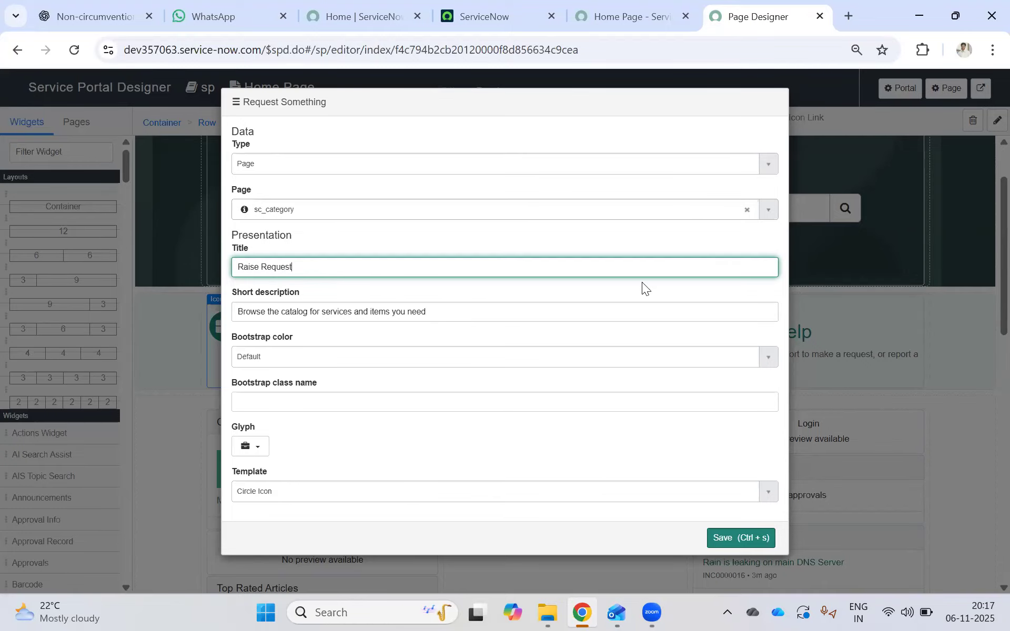
click(748, 523)
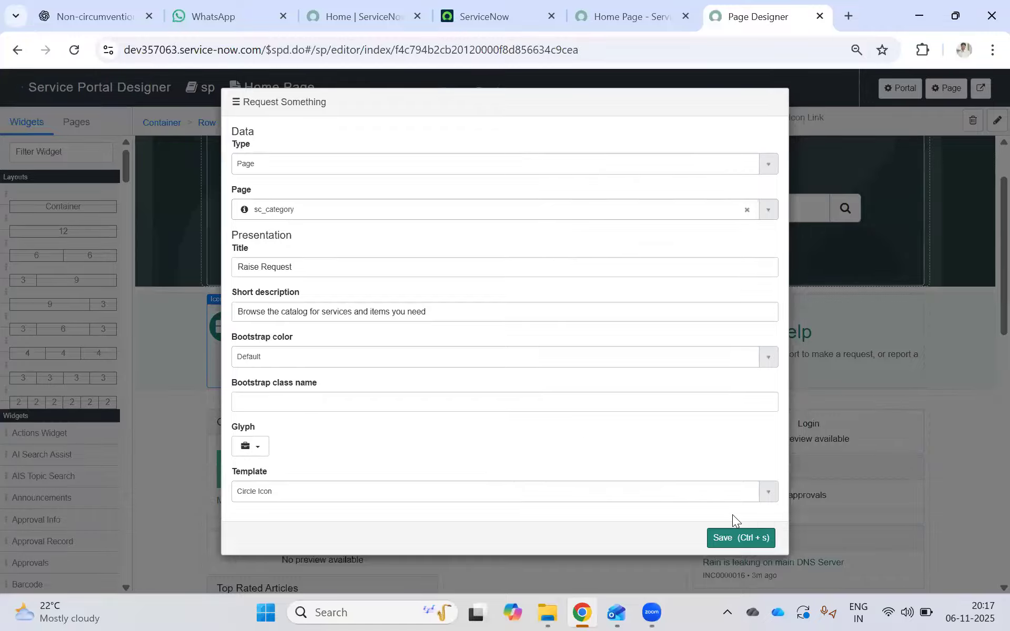
click(735, 532)
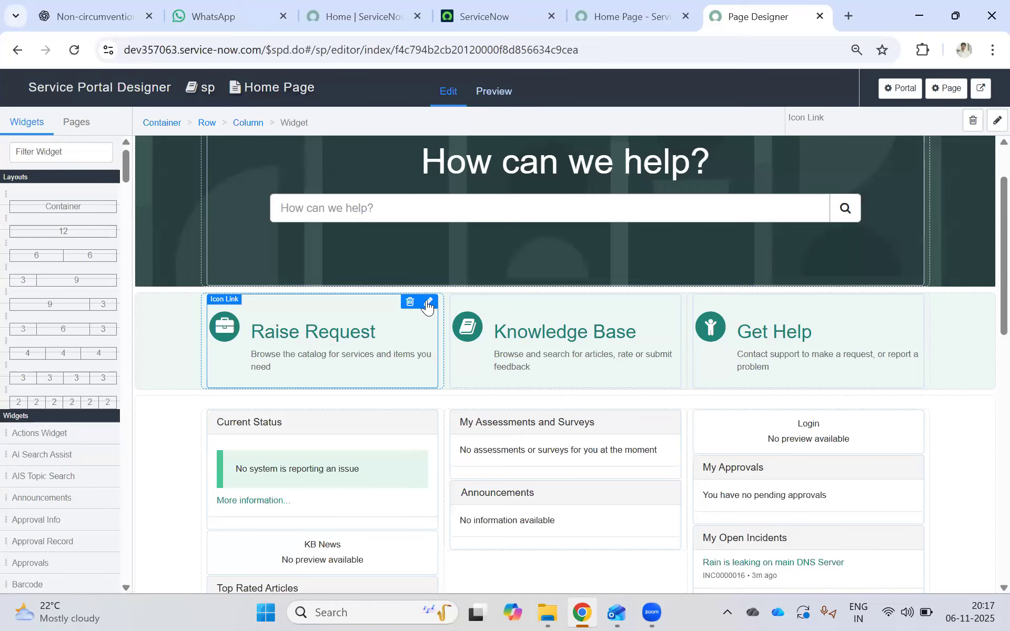
Step: Review the Raise Request widget's available page choices and short description, and close its options without saving
click(428, 303)
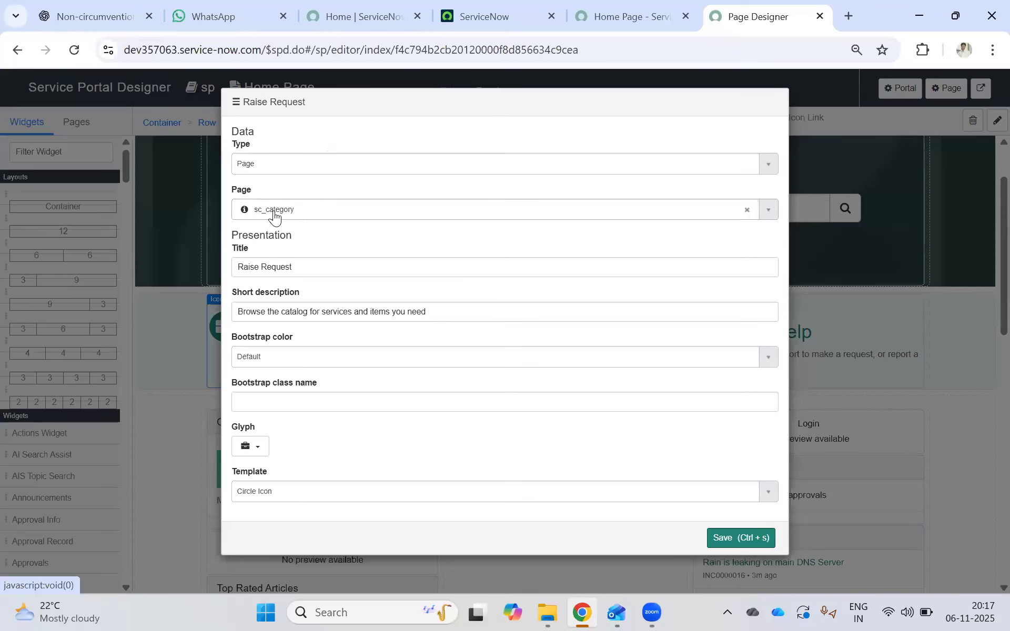
click(291, 209)
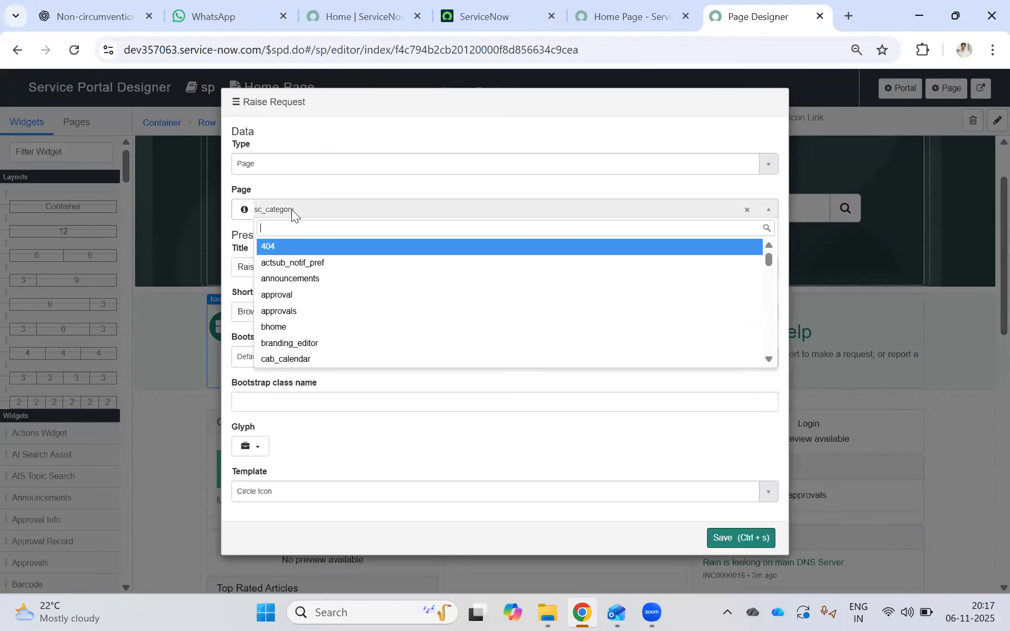
key(Escape)
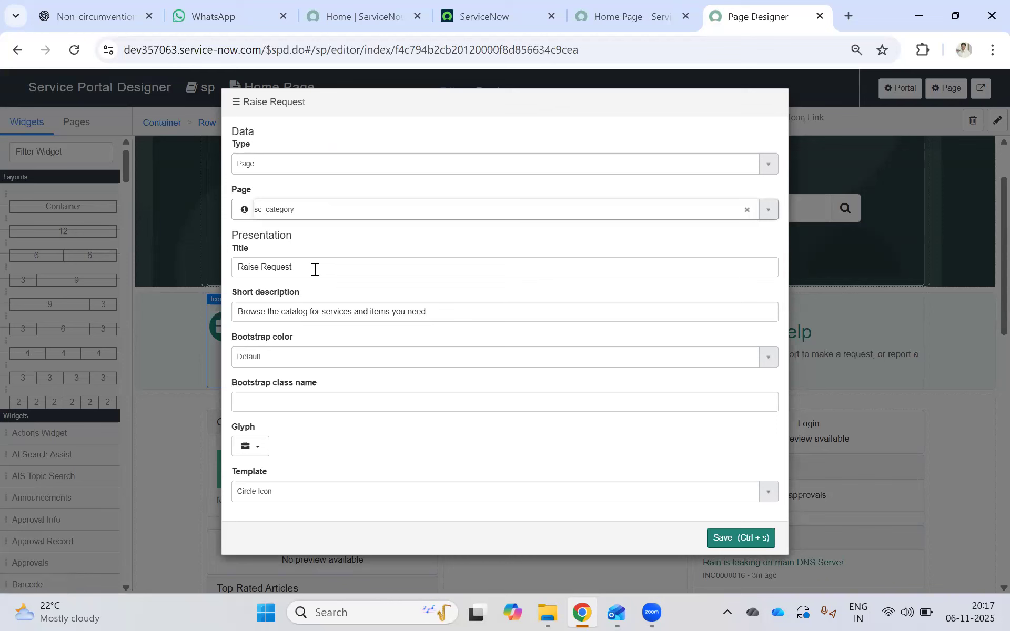
click(471, 320)
key(ctrl+a)
click(167, 285)
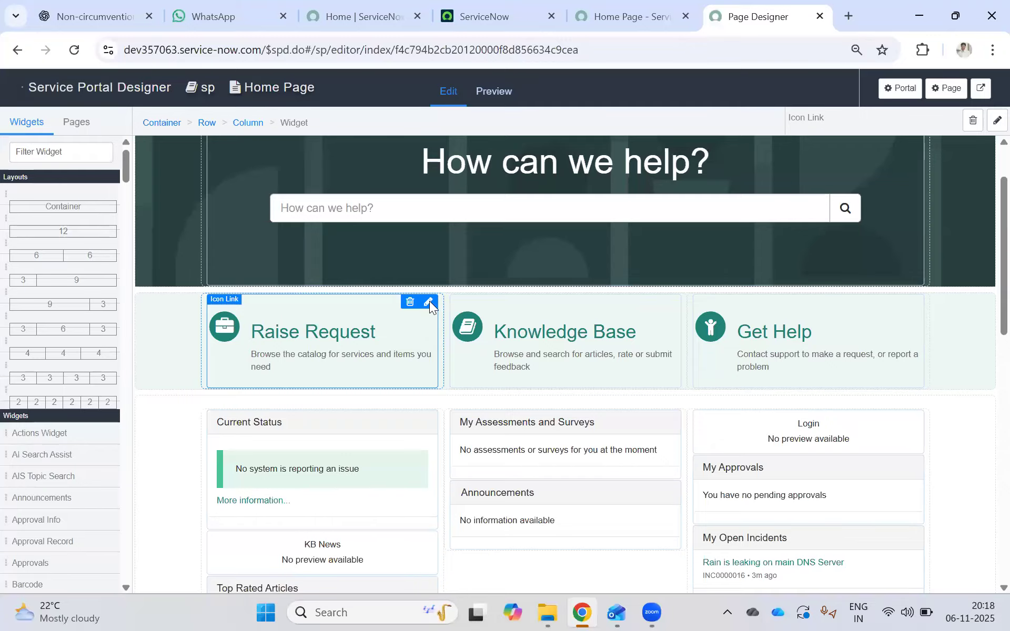
Step: Set the Raise Request widget's glyph to the wrench icon and save the change
click(428, 303)
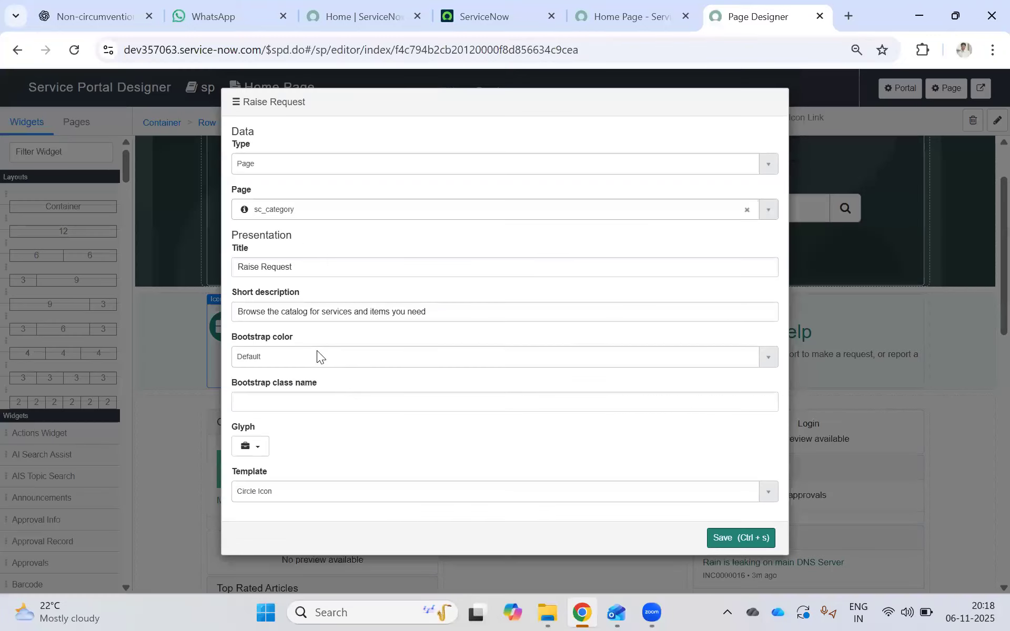
click(256, 450)
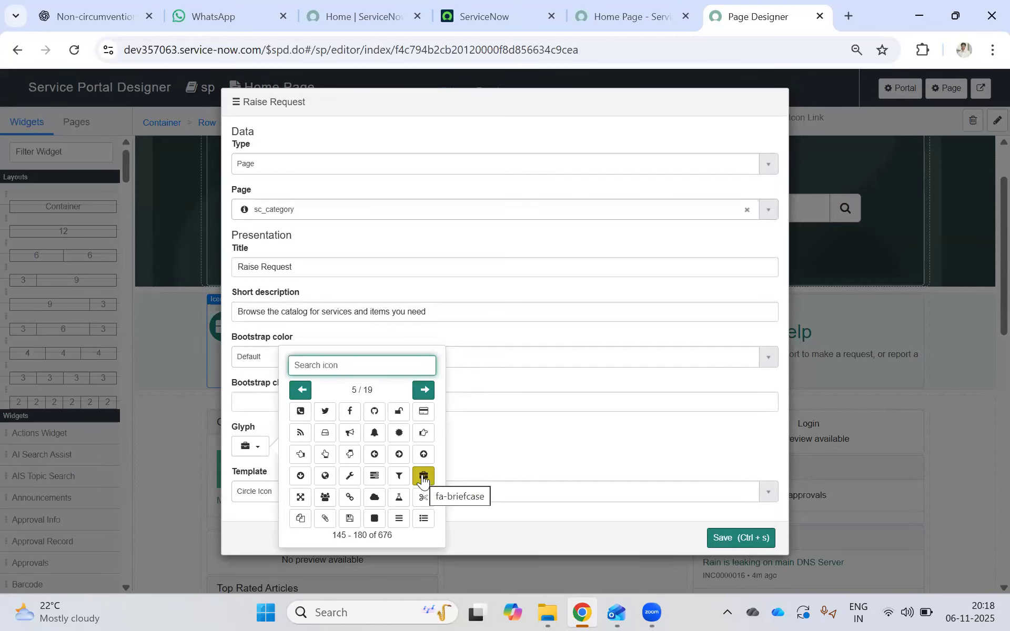
click(349, 475)
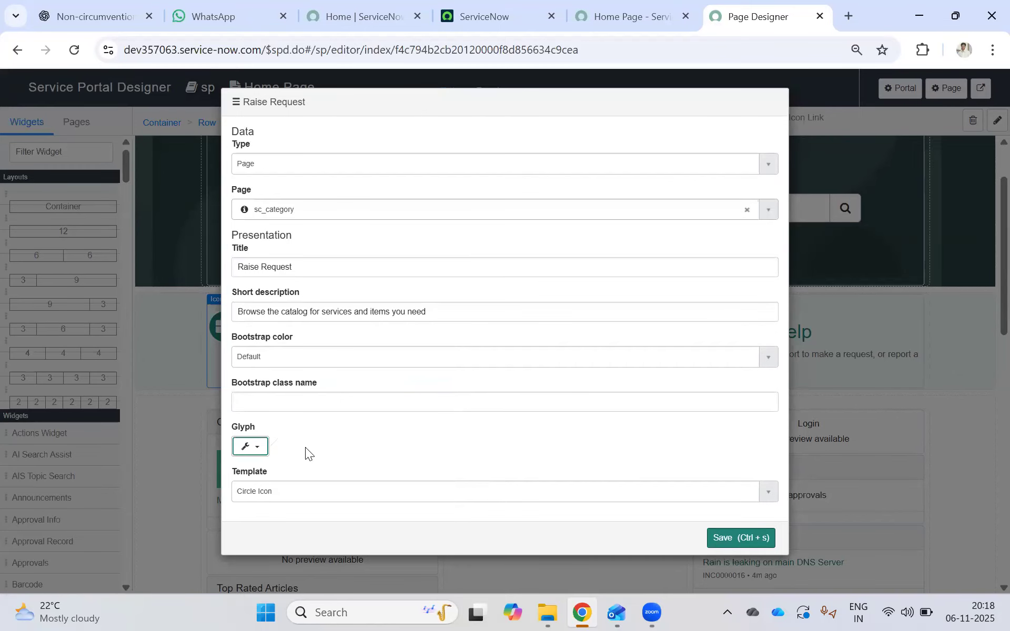
click(760, 530)
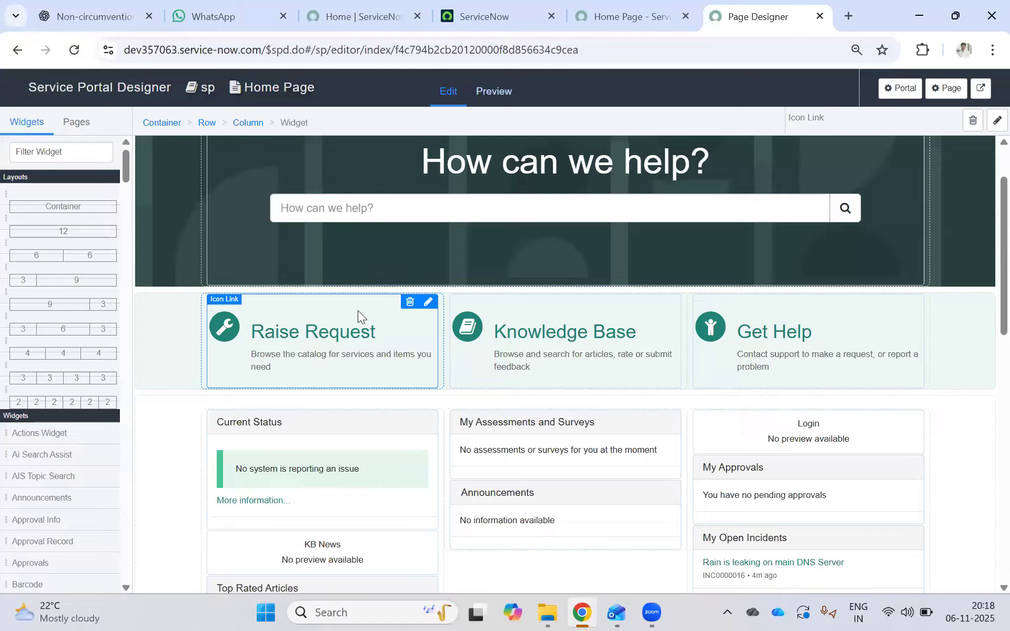
Step: Review the Raise Request widget's options once more, close them, and show the list of portal pages
click(428, 303)
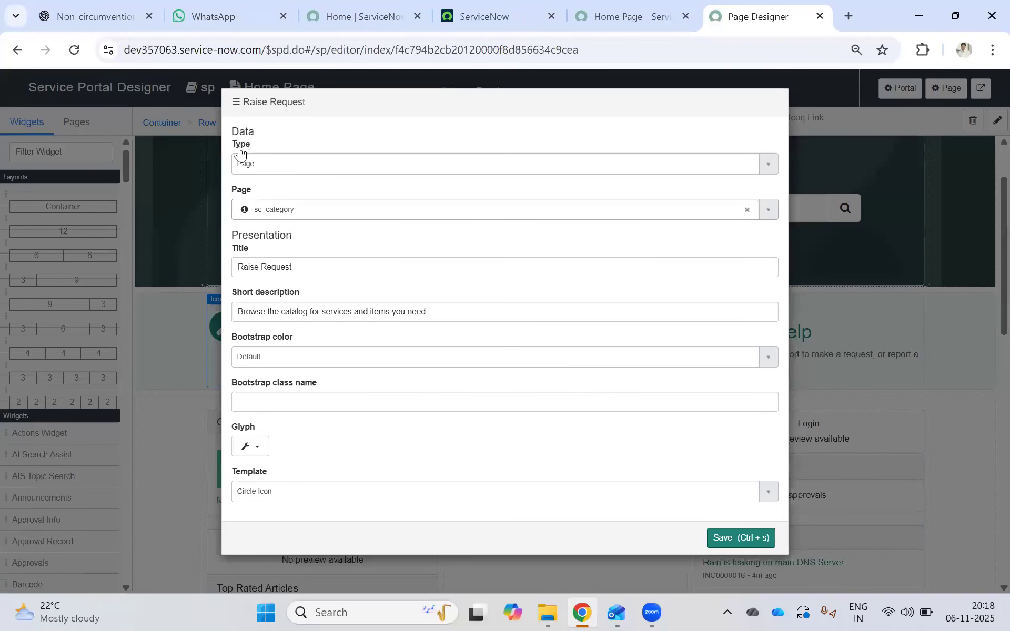
click(984, 382)
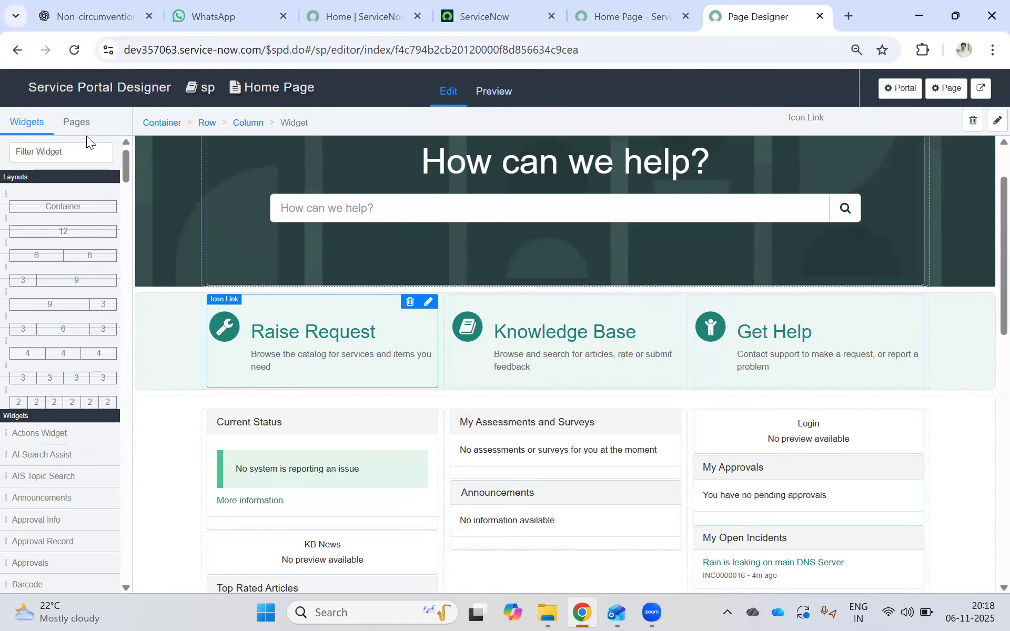
click(75, 122)
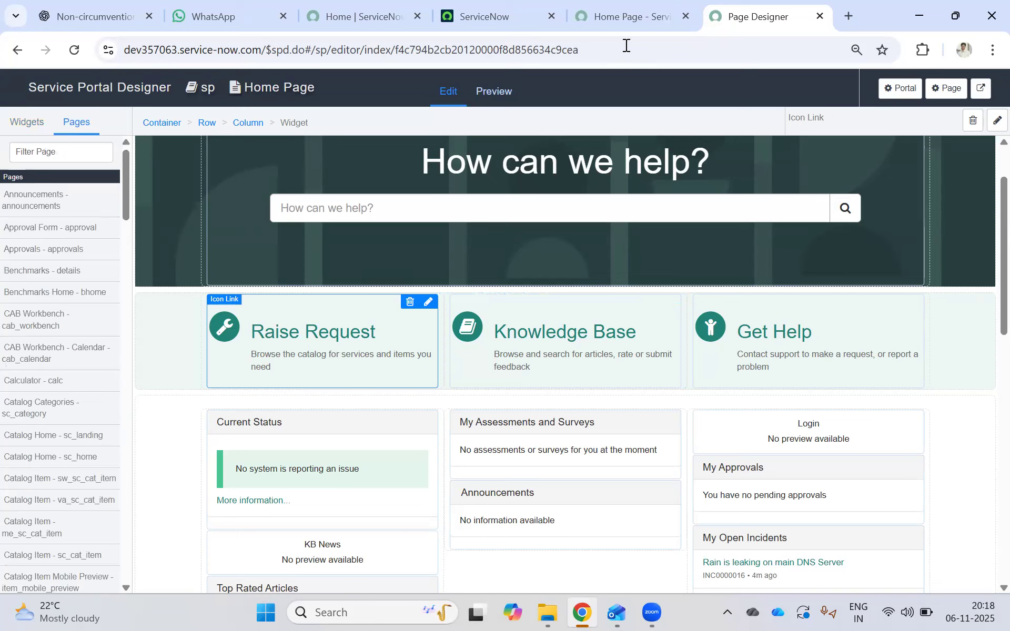
Step: Filter the main ServiceNow navigator for "widget" and open the System UI Widgets list in a separate browser tab
click(484, 13)
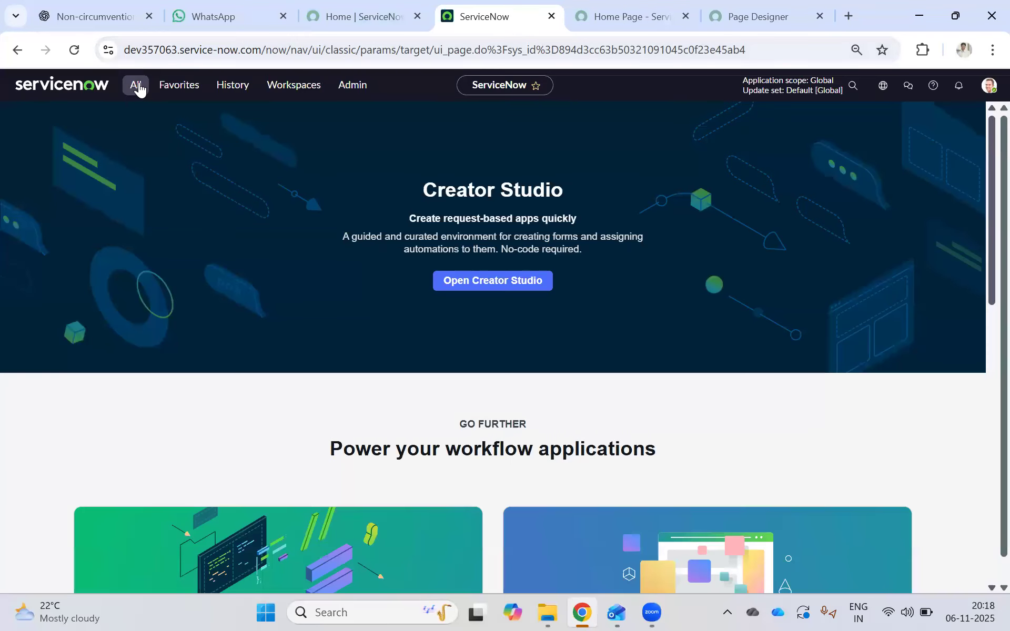
click(135, 86)
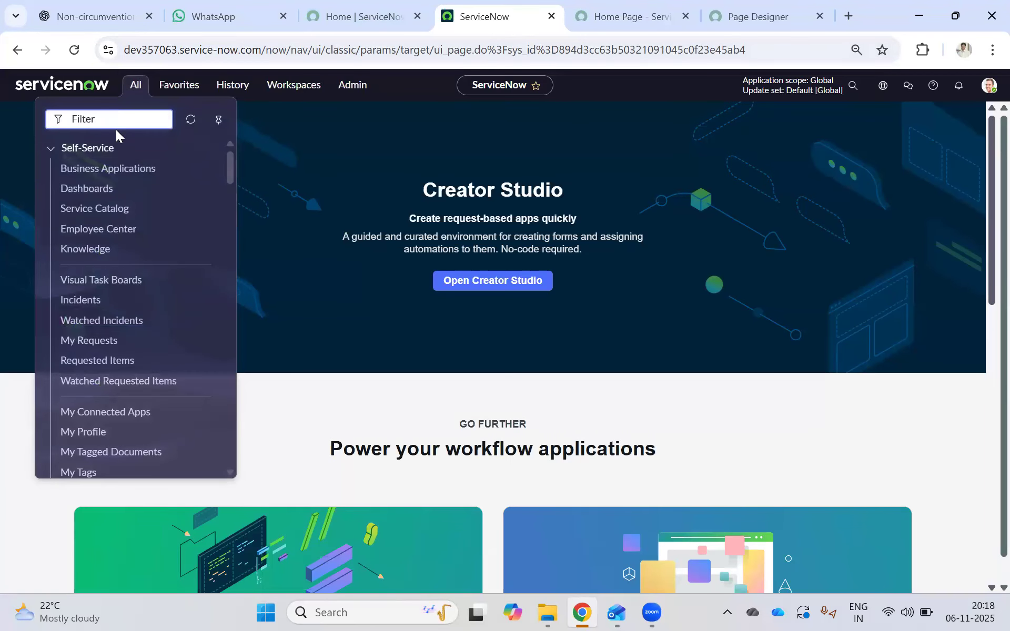
text(widget)
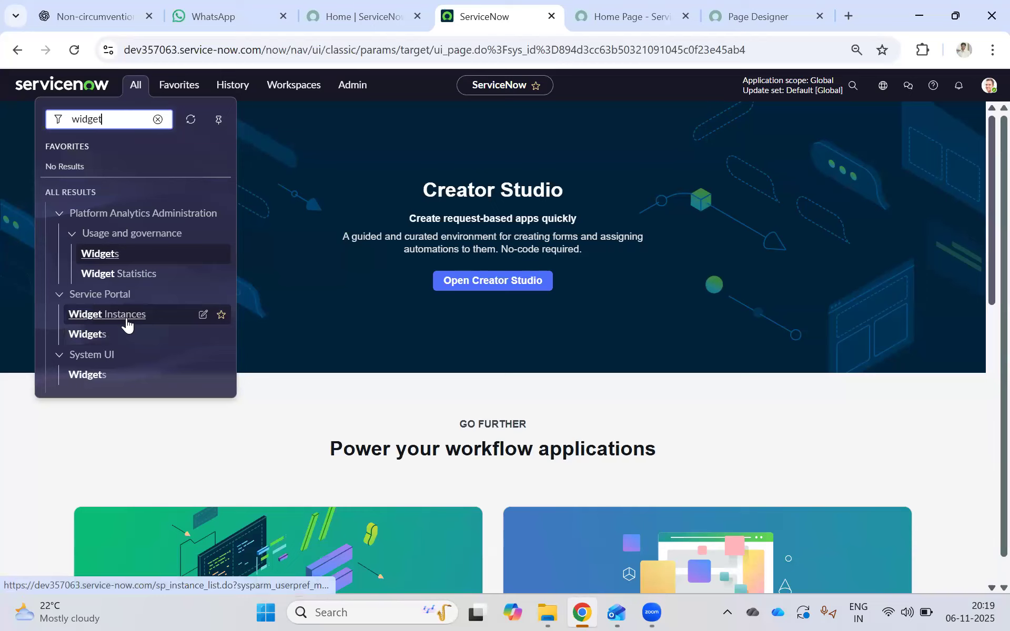
click(100, 377)
click(521, 11)
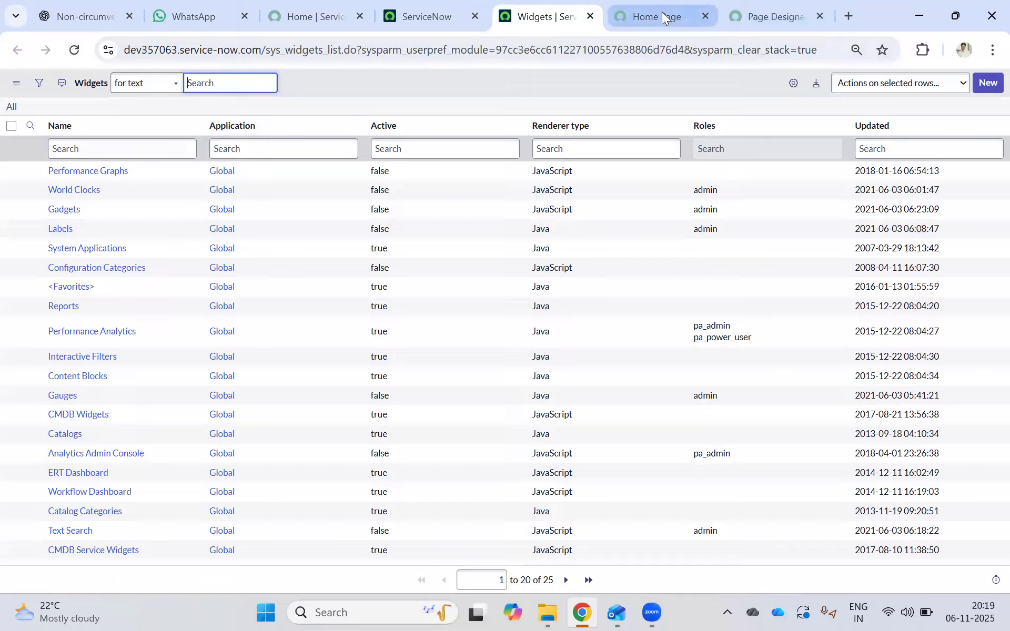
Step: Search the System UI widgets by name for "Requ" and "*Req", and clear the name filter
click(662, 11)
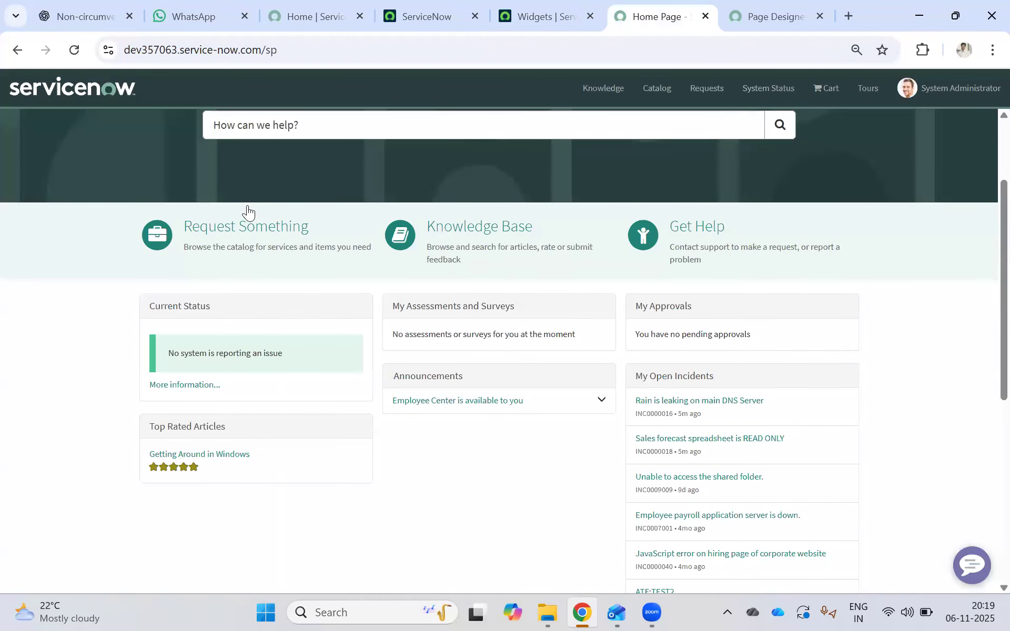
click(531, 15)
click(106, 149)
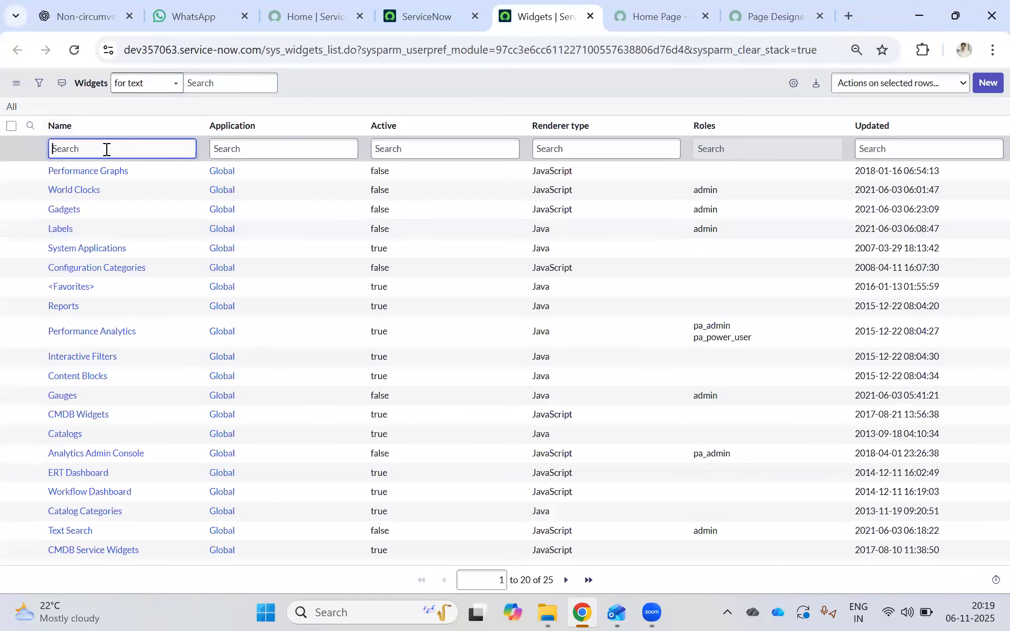
text(Requ)
key(Return)
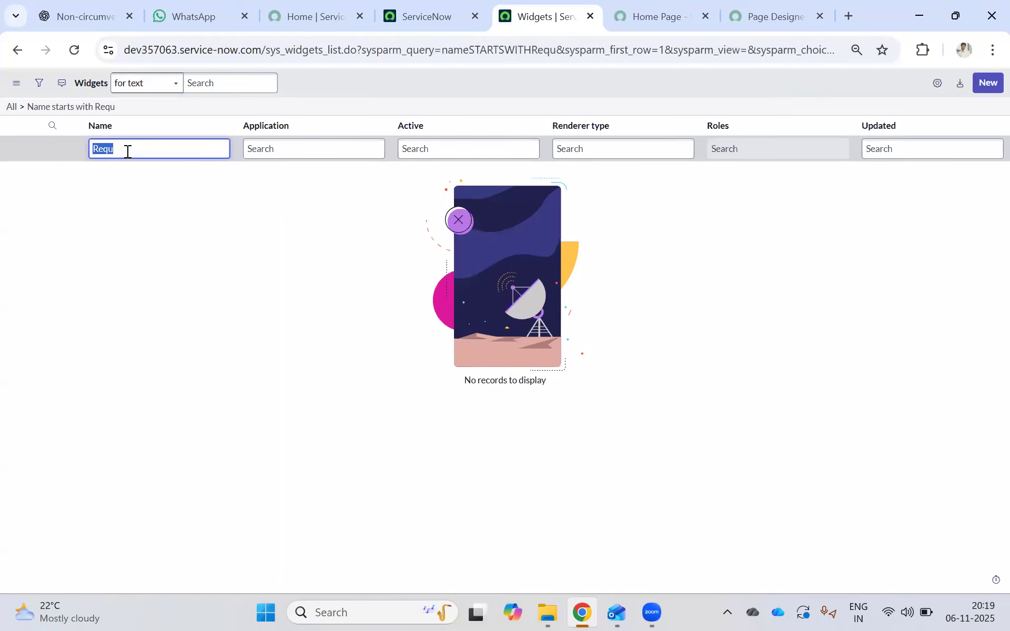
text(*Req)
key(Return)
click(138, 158)
key(ctrl+a)
text(*)
key(BackSpace)
key(Return)
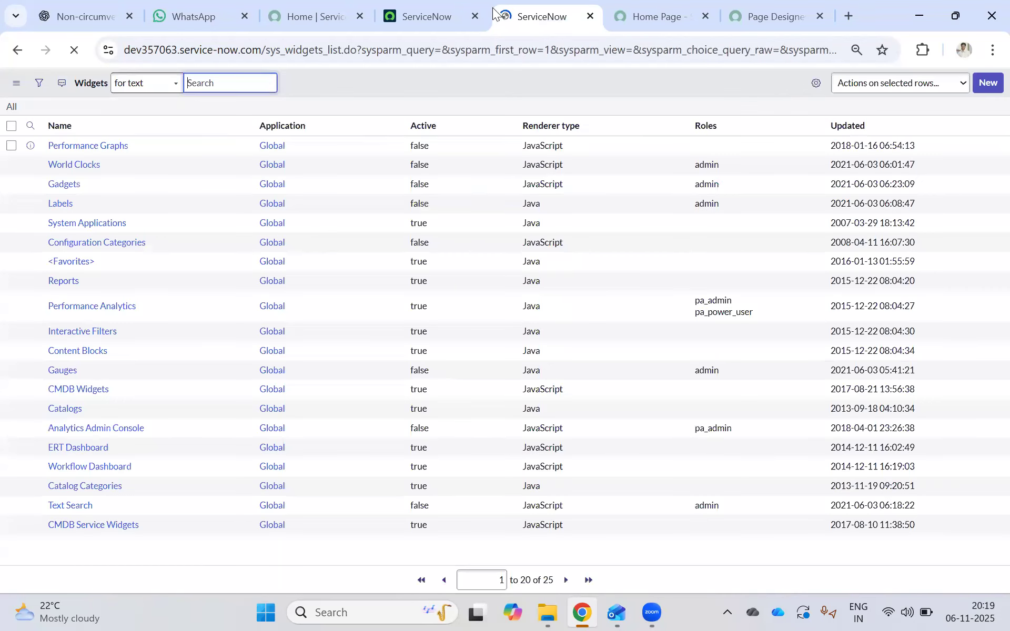
Step: Open the Service Portal Widgets list from the ServiceNow navigator in a separate browser tab
key(ctrl+Page_Up)
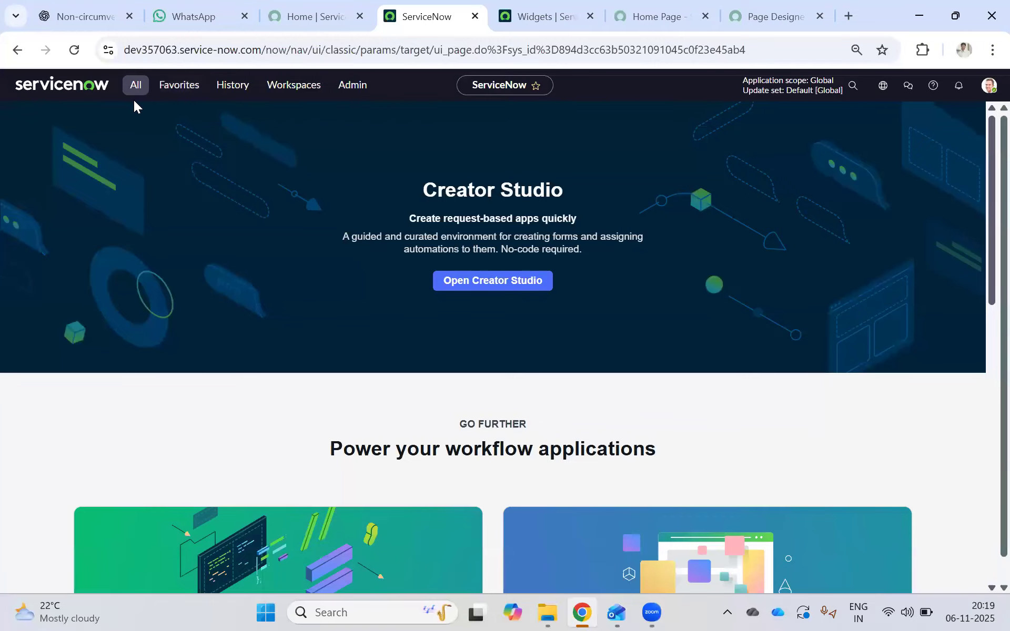
click(136, 86)
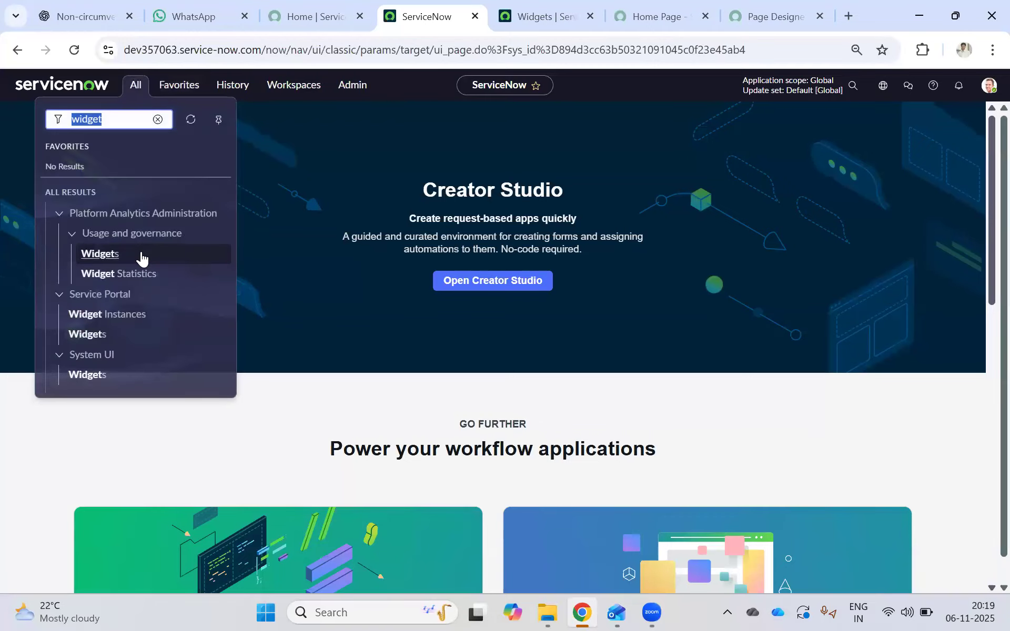
middle_click(105, 340)
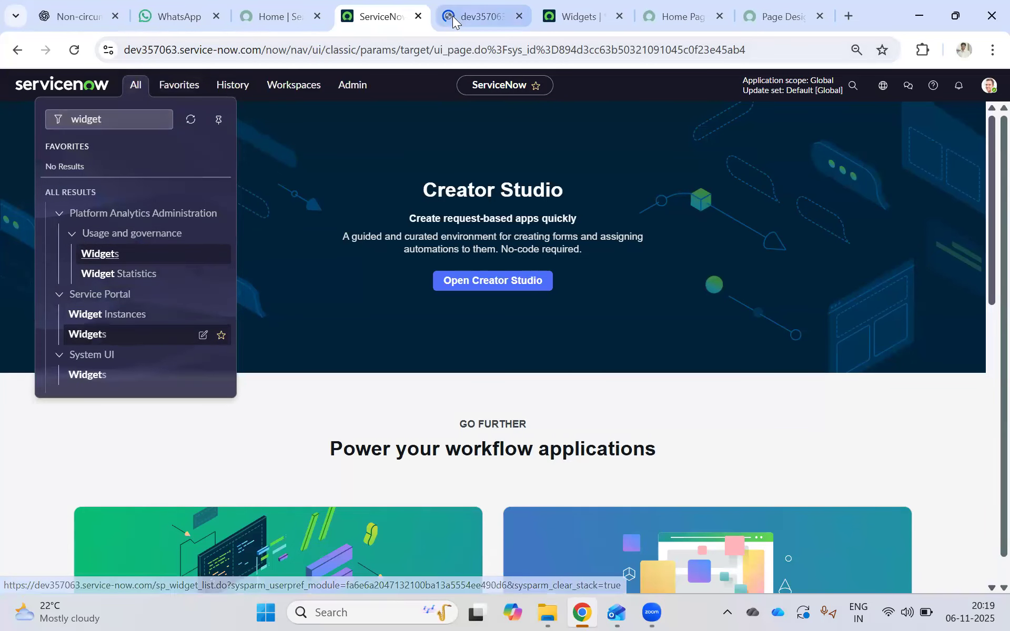
key(ctrl+Tab)
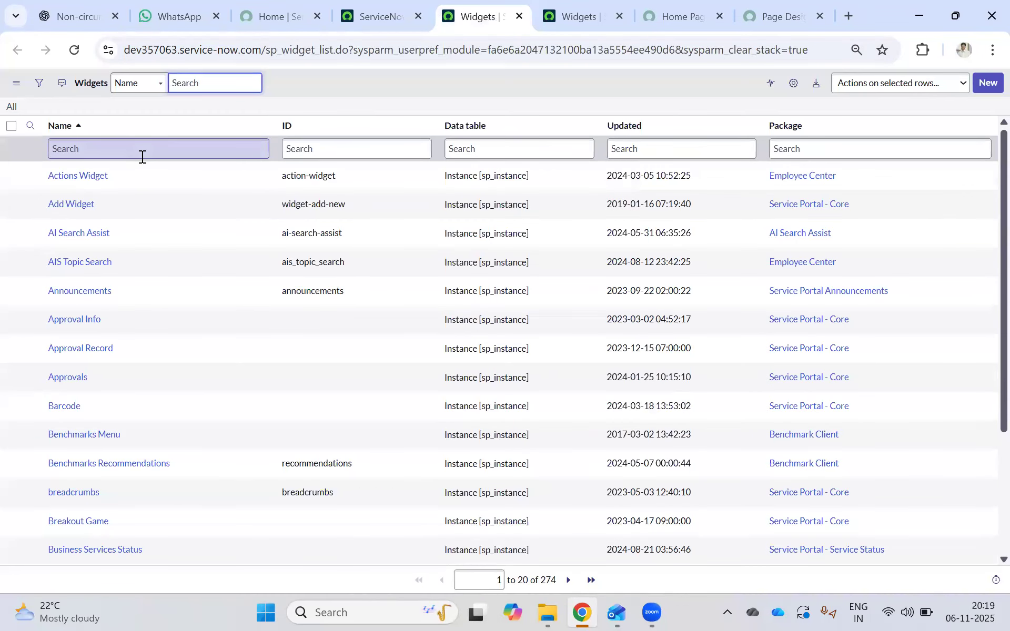
Step: Check the Service Portal home page for its widget names and return to the Service Portal Widgets list
click(88, 152)
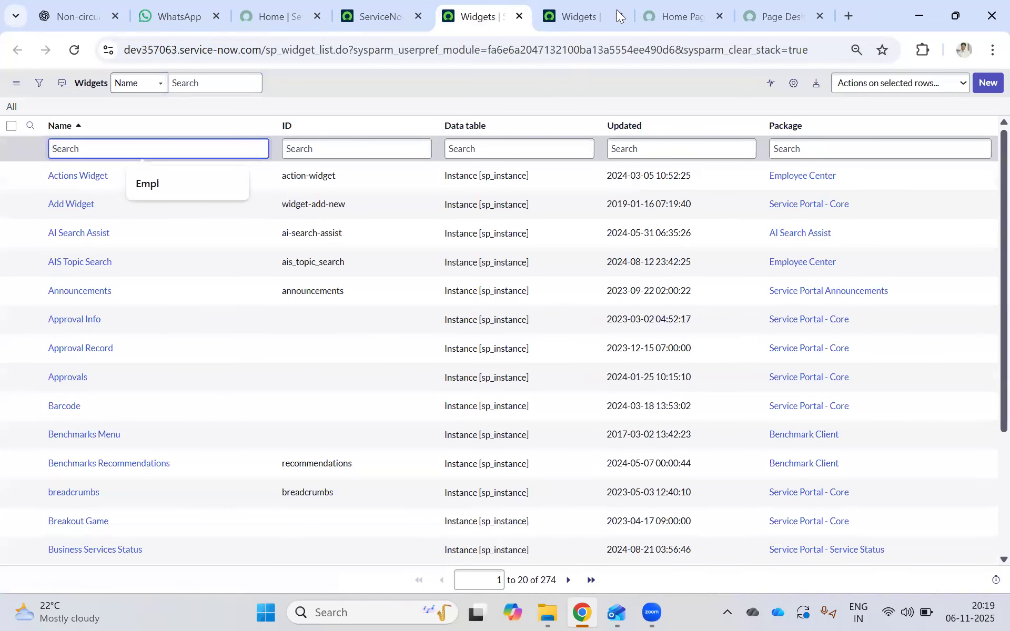
click(616, 16)
click(675, 16)
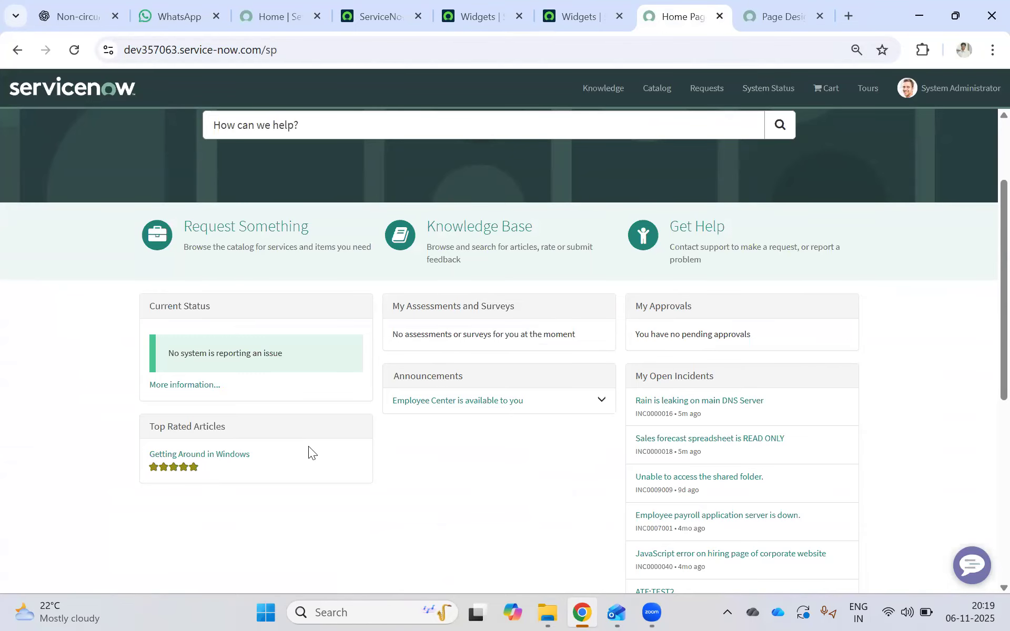
click(391, 11)
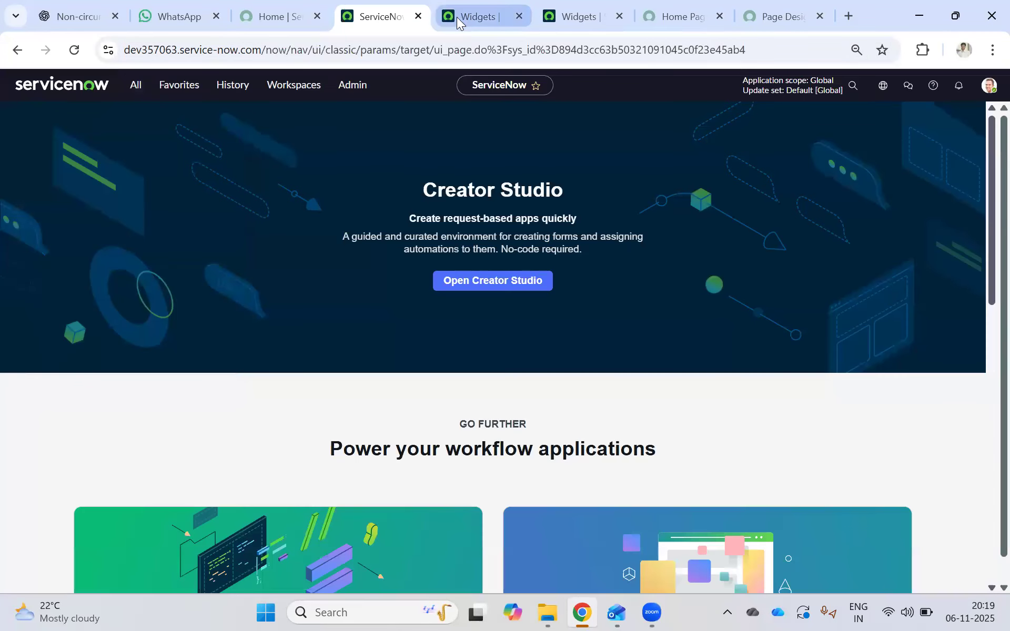
click(457, 17)
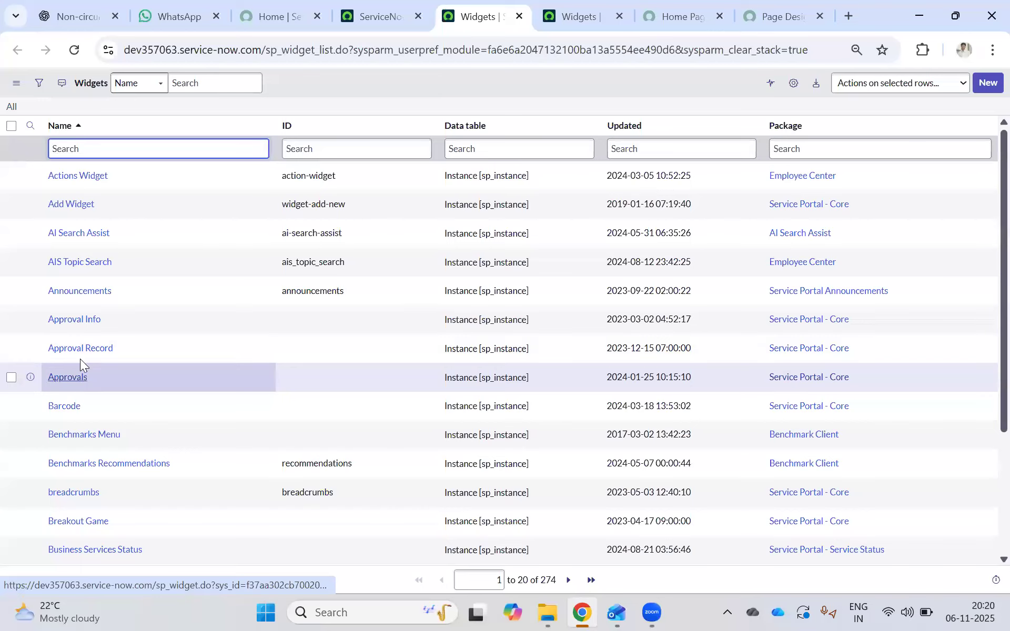
Step: Search the Service Portal widgets by name for "my A" and "*Approval"
click(93, 146)
text(my A)
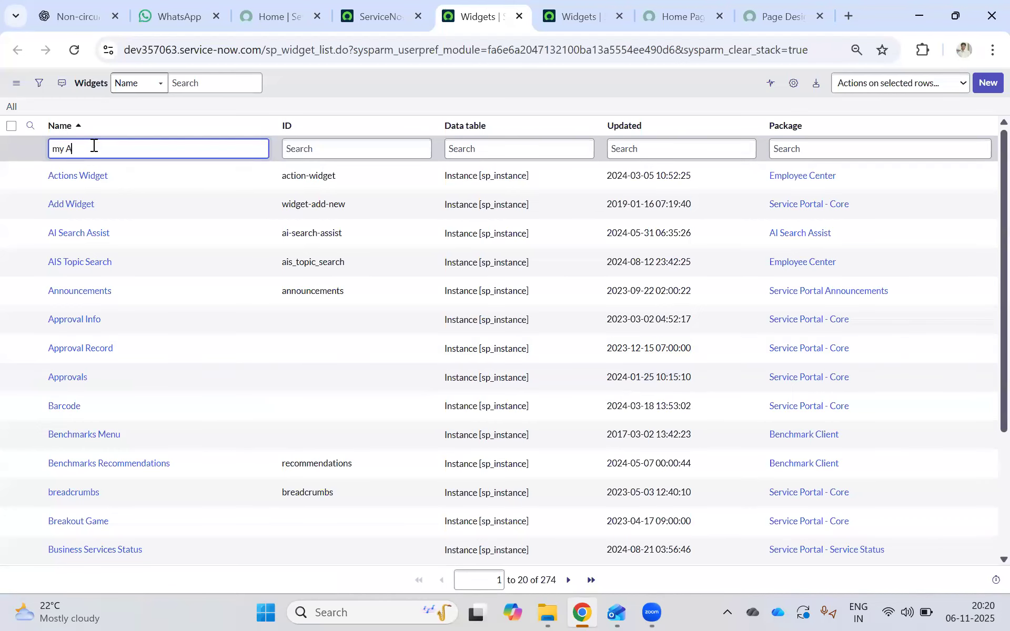
key(Return)
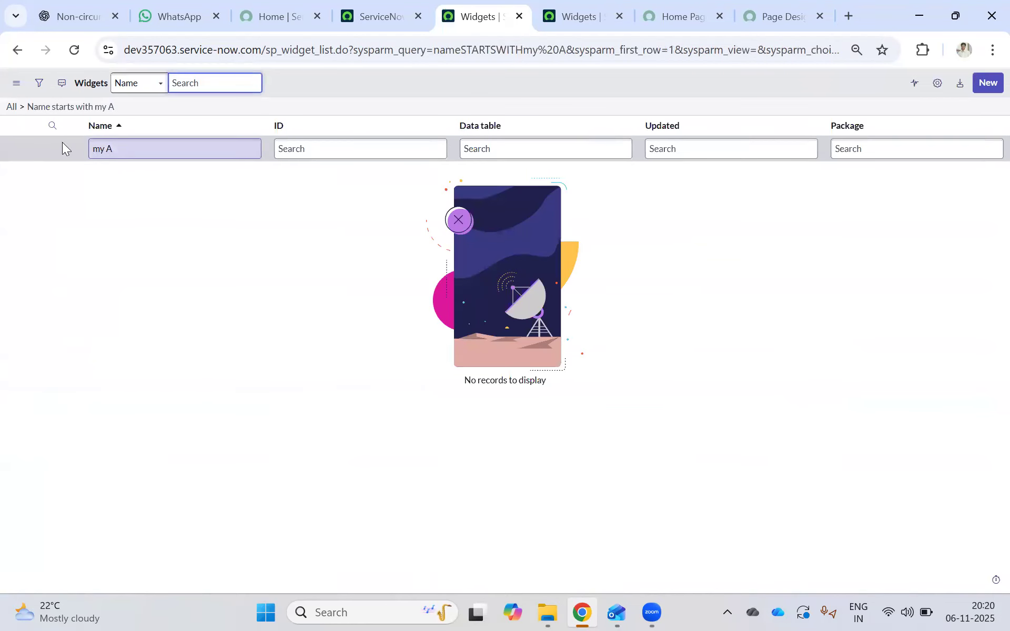
text(*Approval)
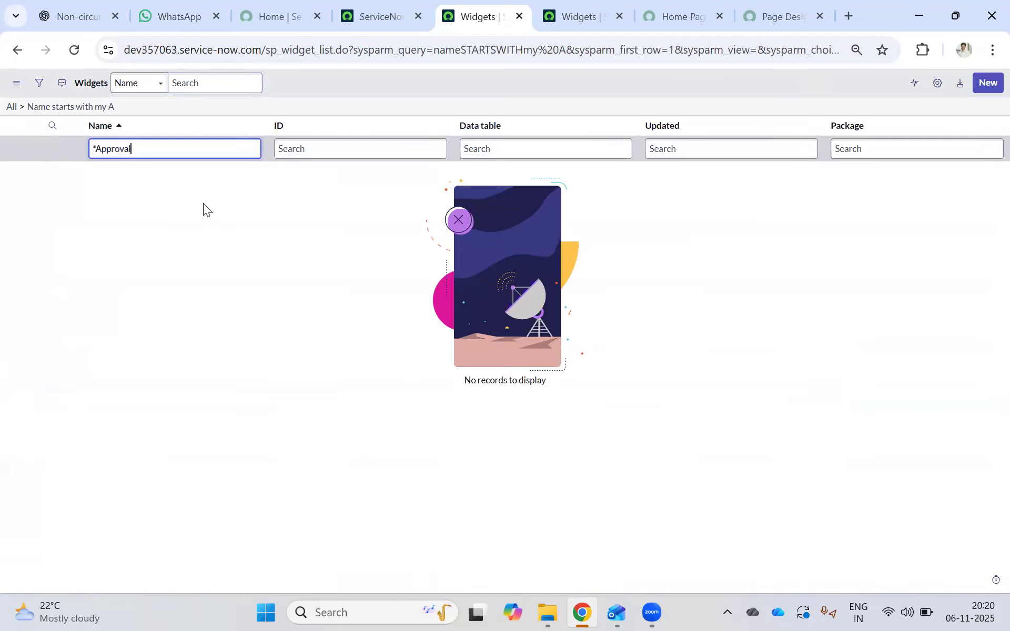
key(Return)
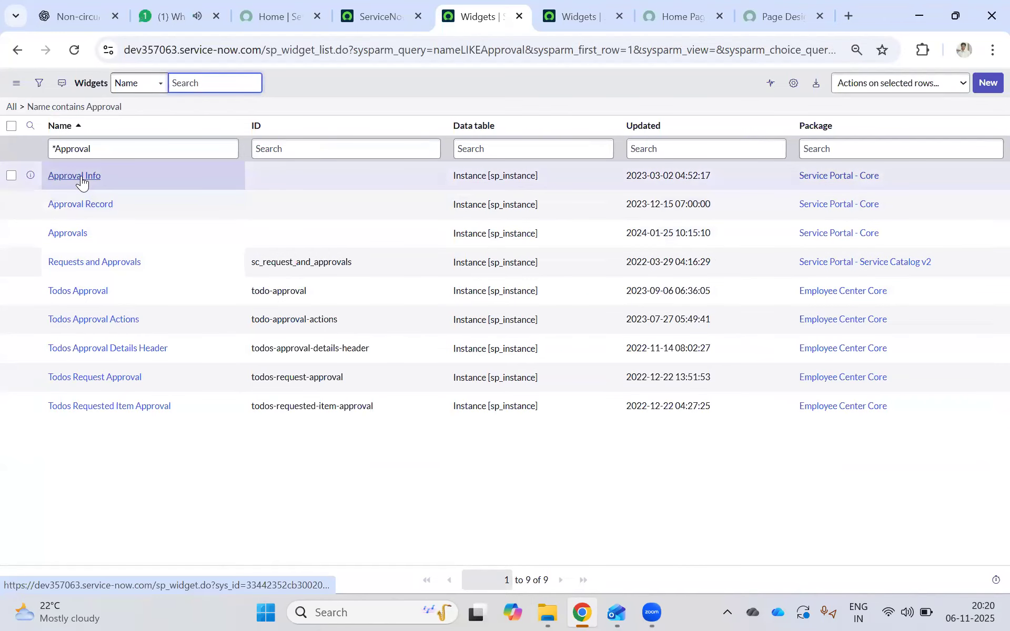
Step: Clone the Approval Info widget and save the copy under the name "New Approval Info"
click(81, 177)
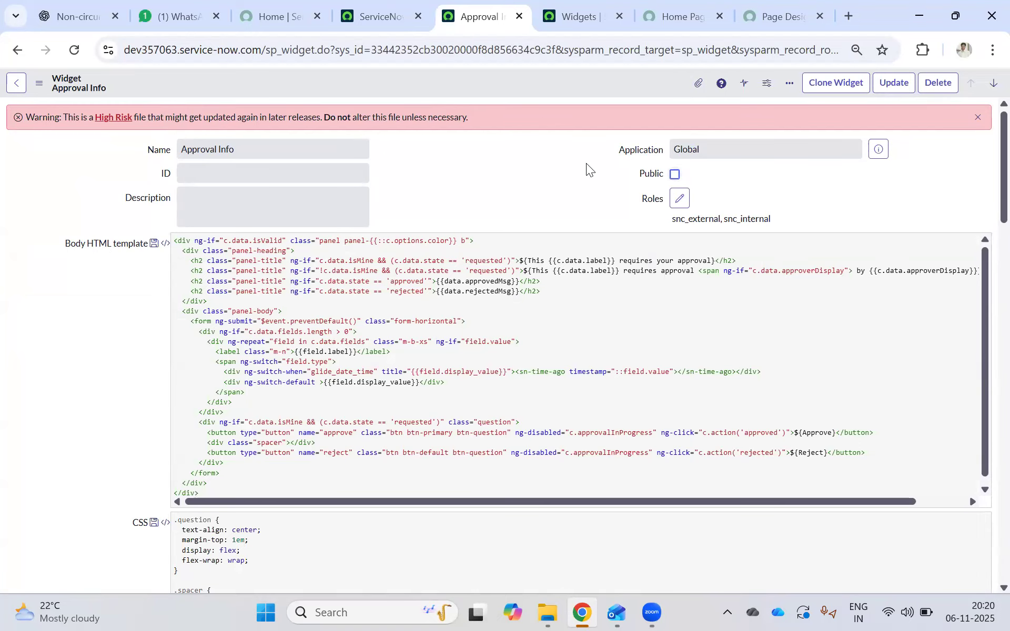
click(825, 90)
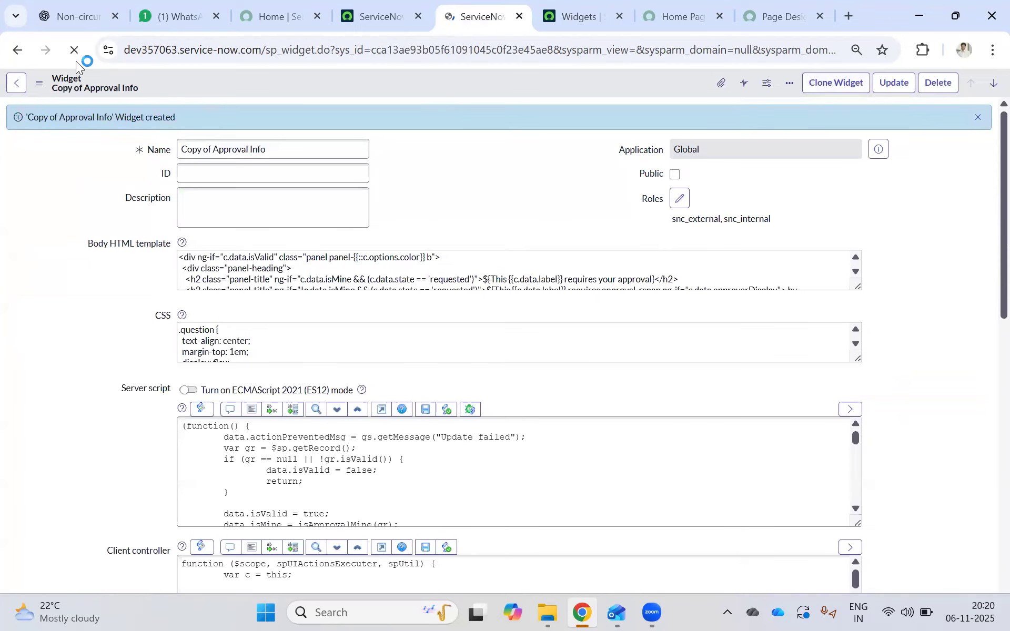
triple_click(206, 143)
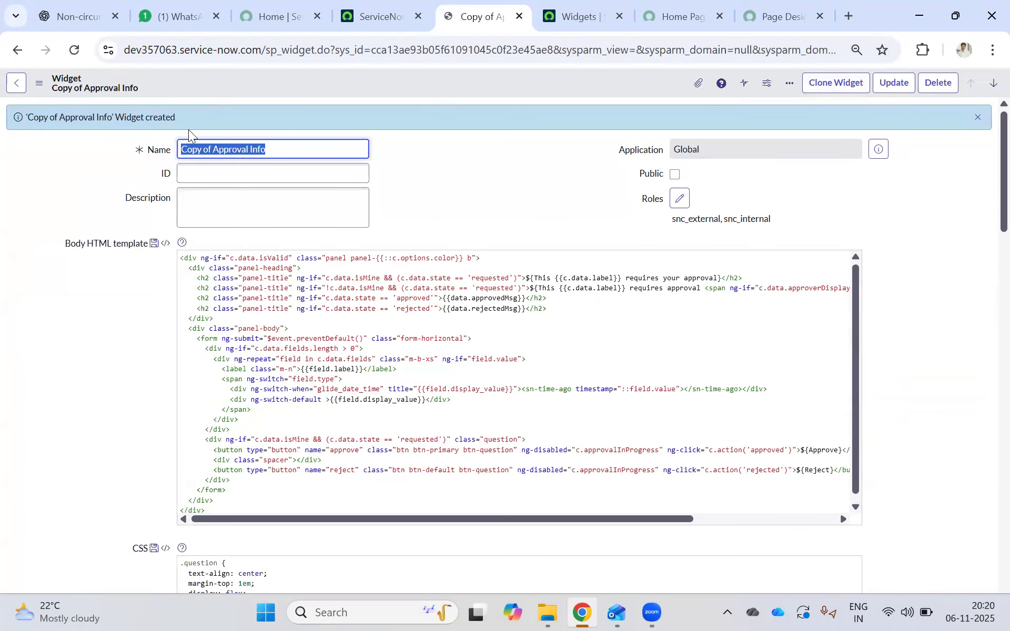
drag(212, 149, 176, 150)
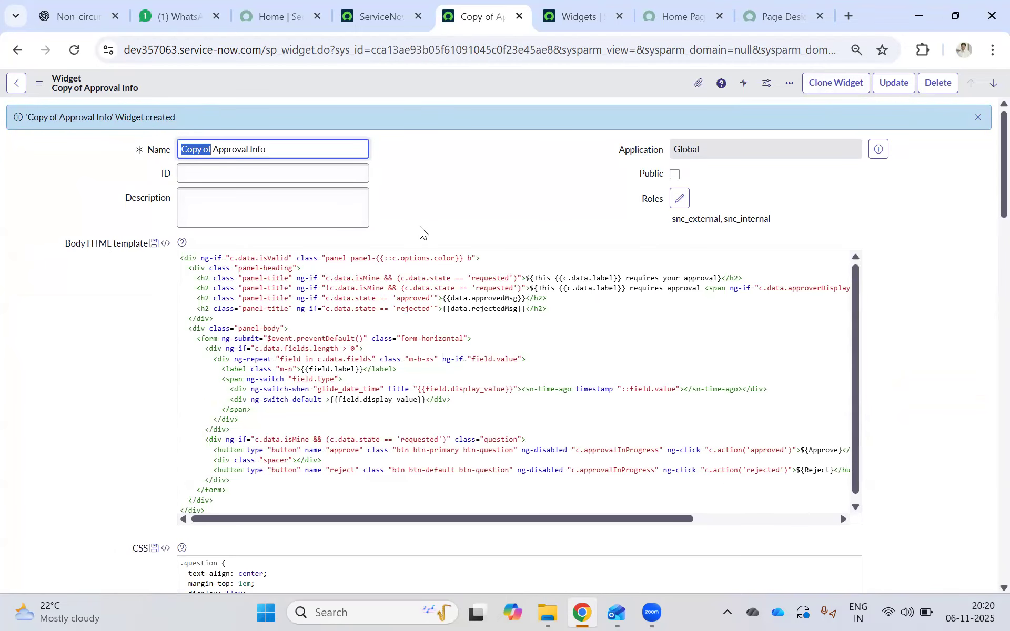
key(BackSpace)
text(New)
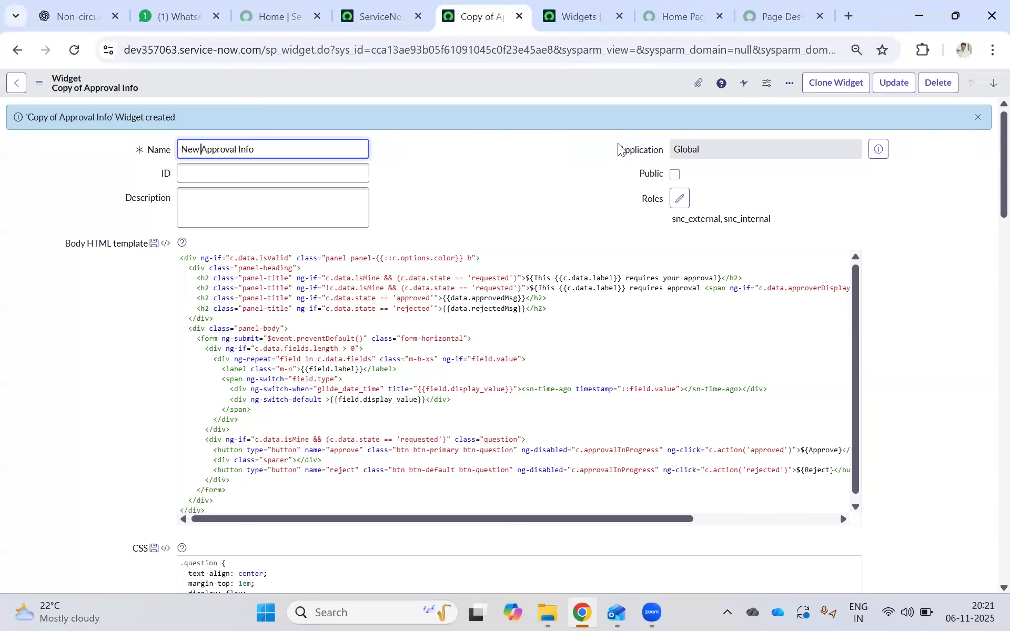
right_click(520, 77)
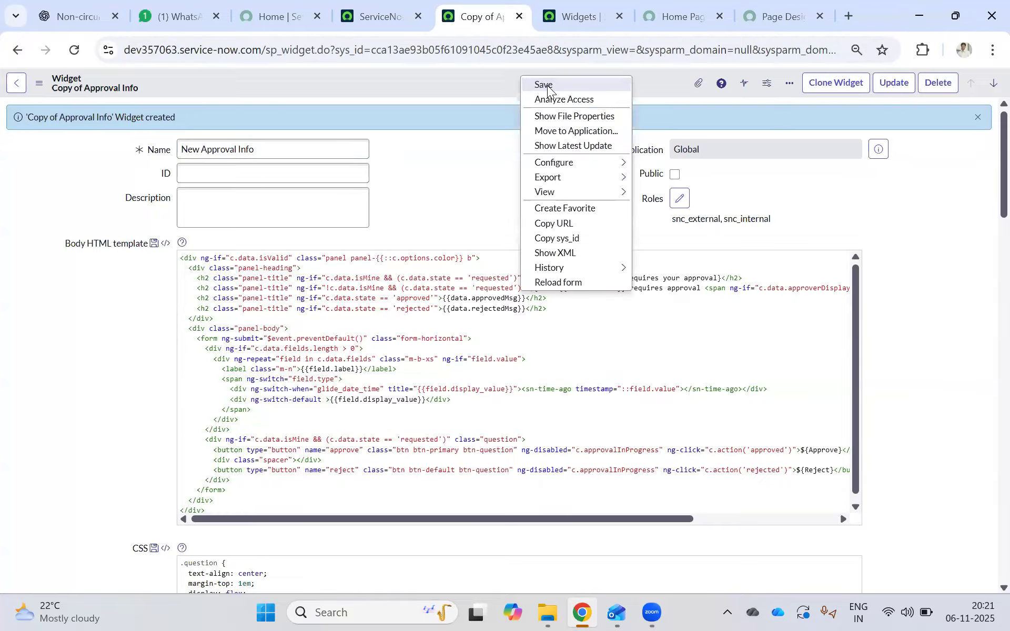
click(537, 90)
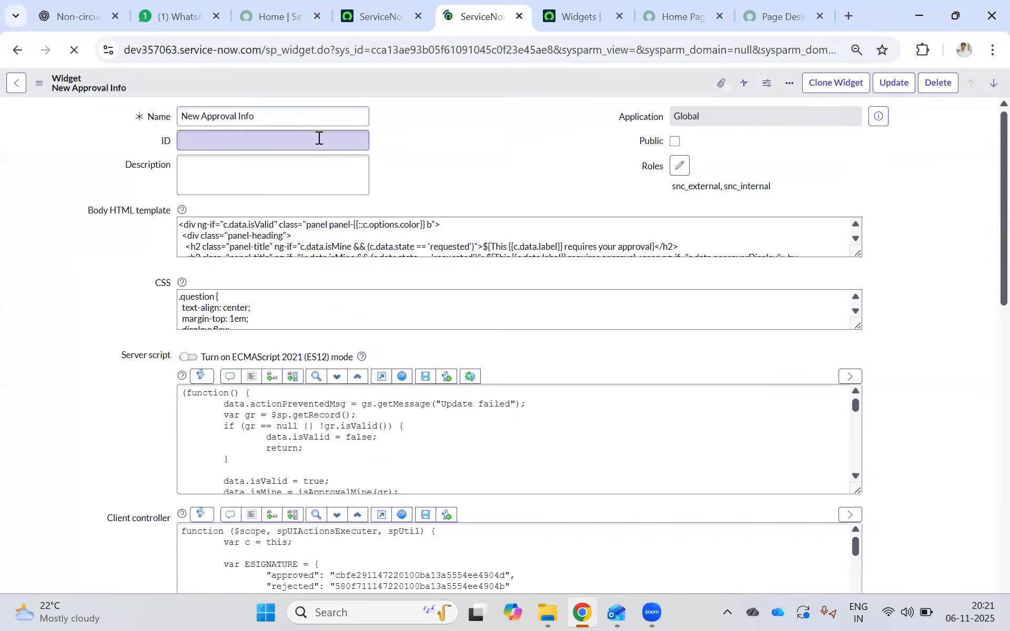
Step: Copy the cloned widget's name and filter the Page Designer's widget list for "New Approval Info"
triple_click(301, 116)
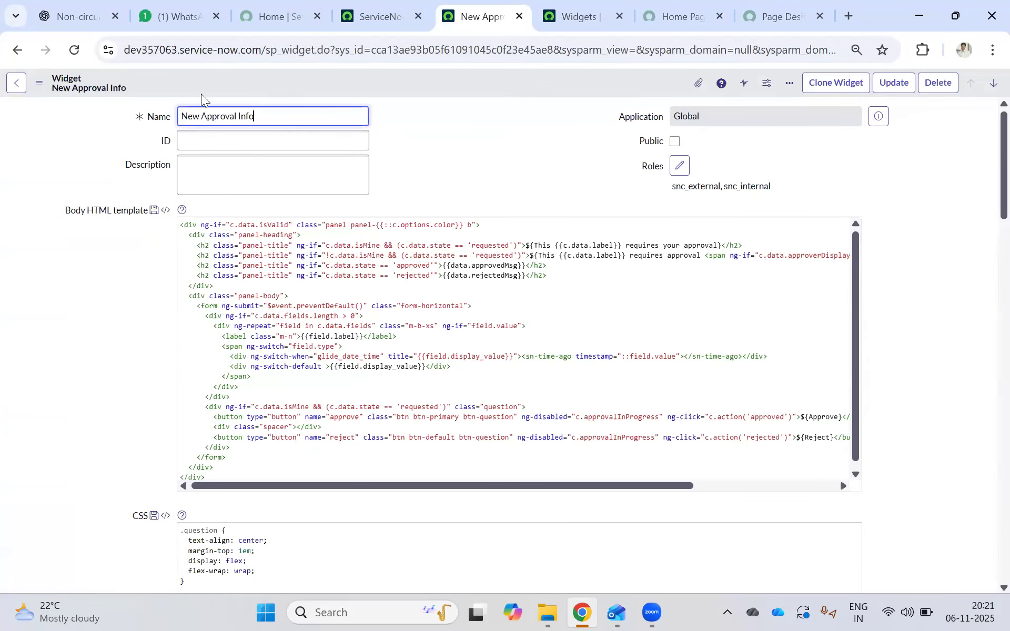
click(169, 113)
key(ctrl+c)
click(633, 13)
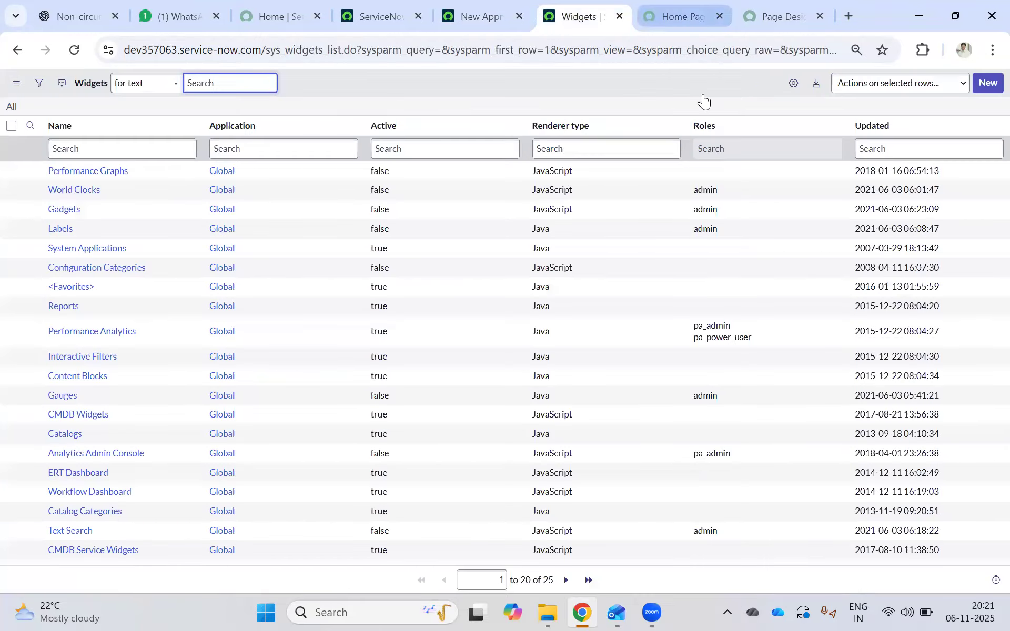
click(684, 16)
key(ctrl+Tab)
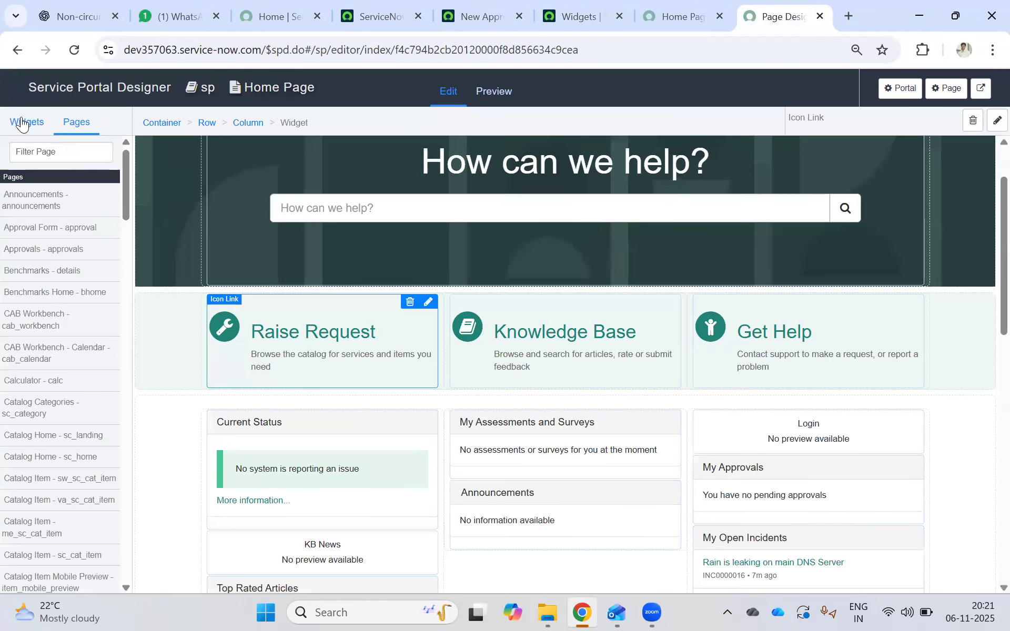
click(24, 122)
click(52, 152)
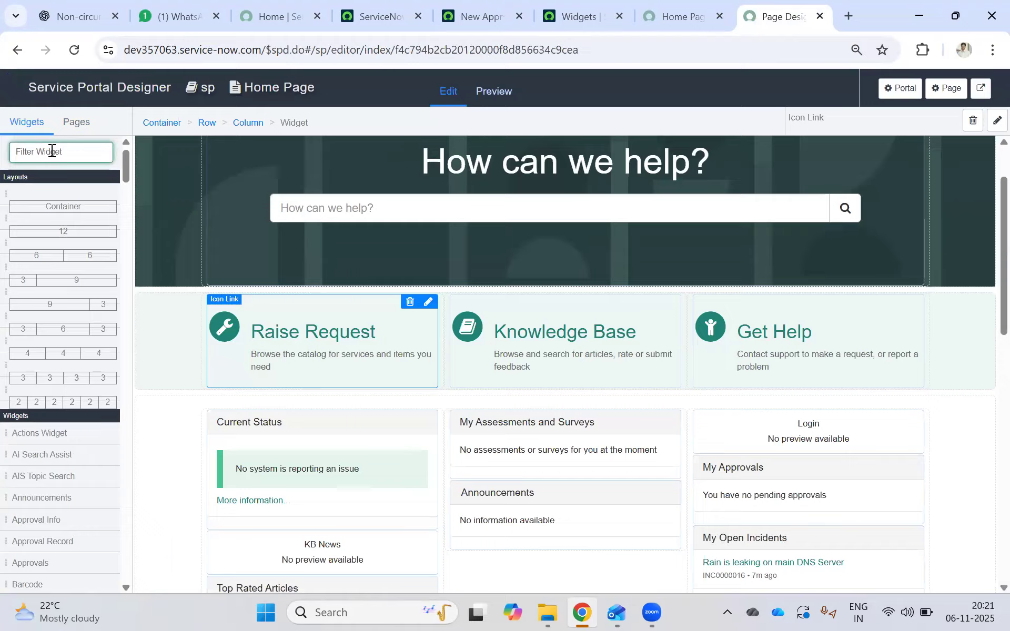
key(ctrl+v)
Step: Clear the widget filter and filter the designer's page list for "New Approval Info"
double_click(90, 153)
click(90, 152)
key(ctrl+c)
key(BackSpace)
click(77, 126)
click(55, 154)
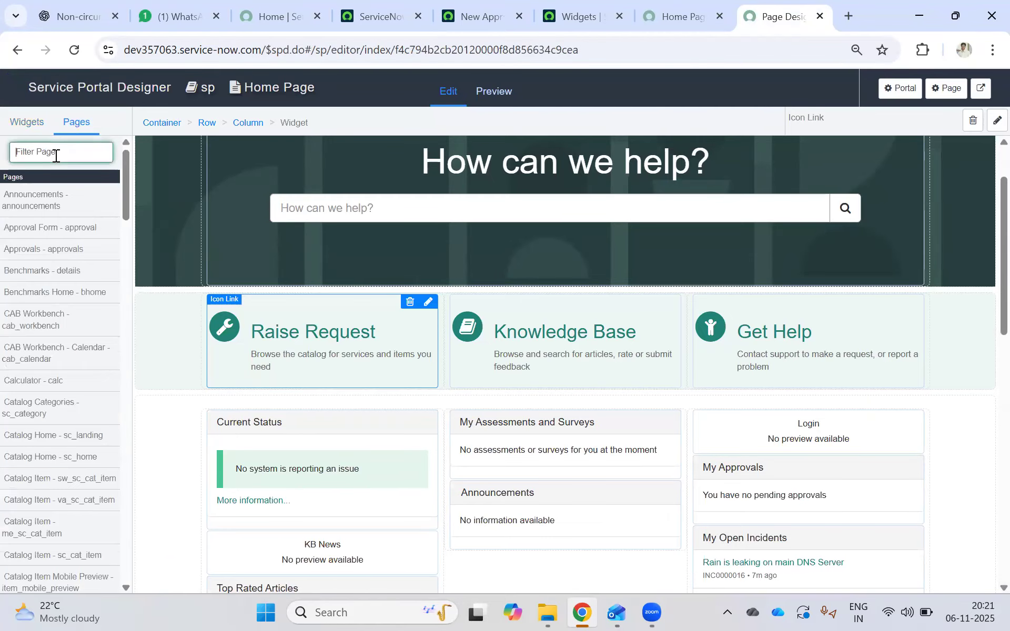
key(ctrl+v)
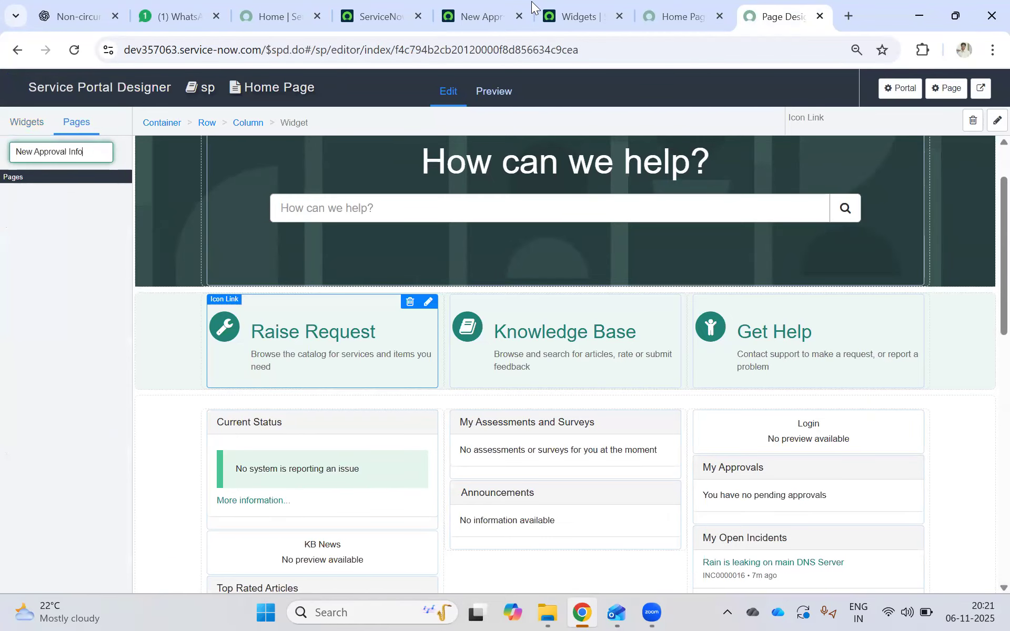
Step: Mark the New Approval Info widget record as Public and save it
click(482, 11)
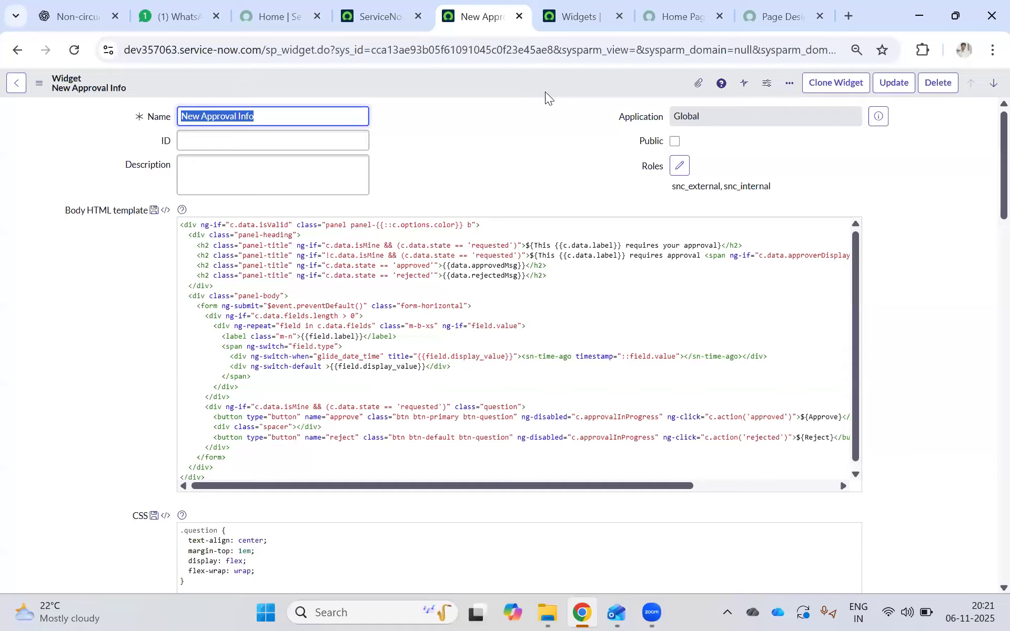
right_click(531, 90)
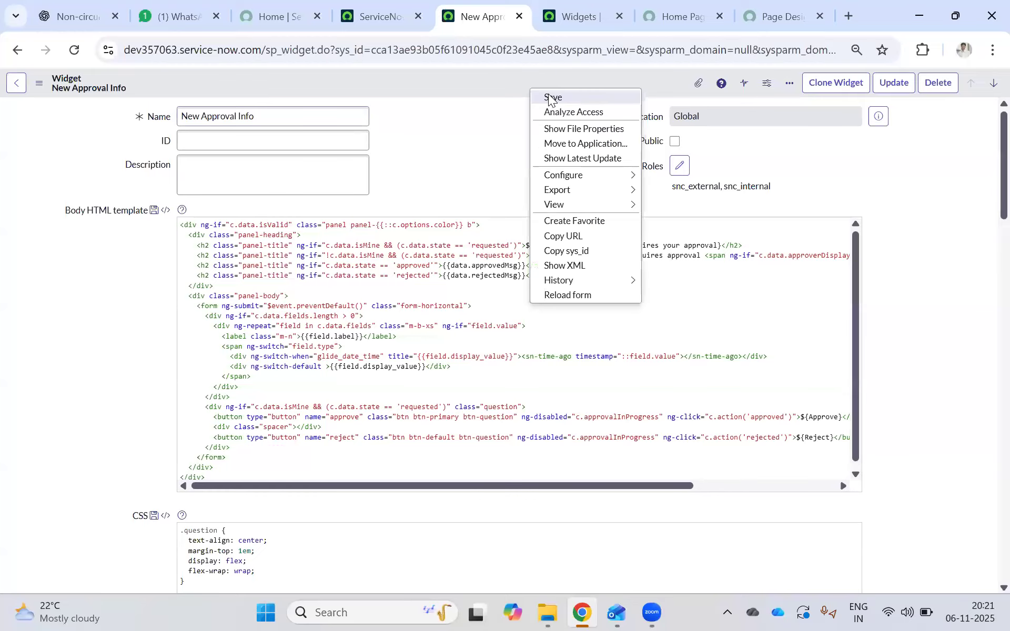
click(550, 97)
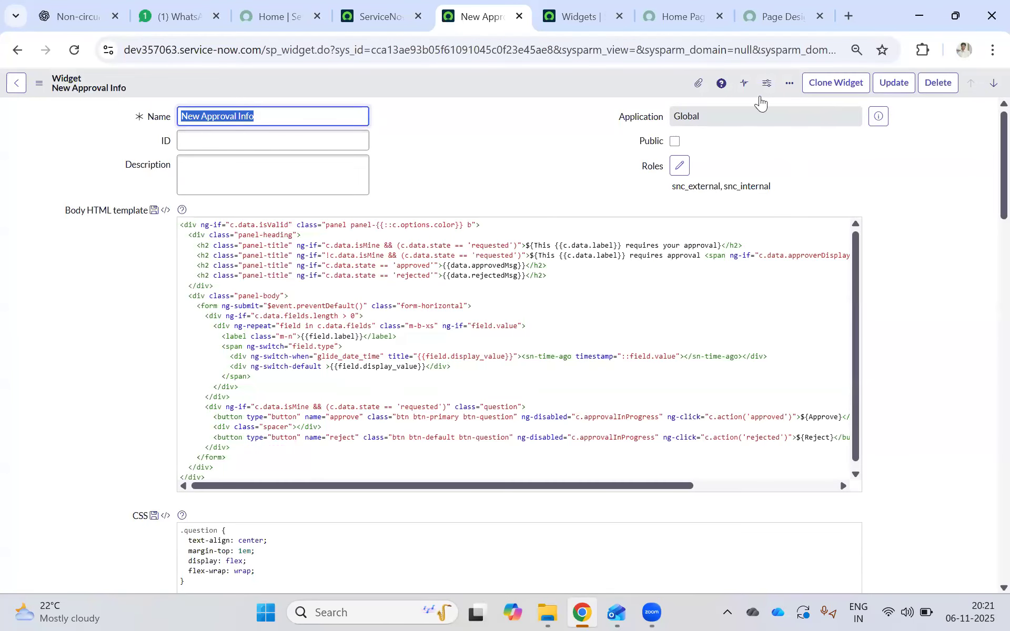
click(674, 141)
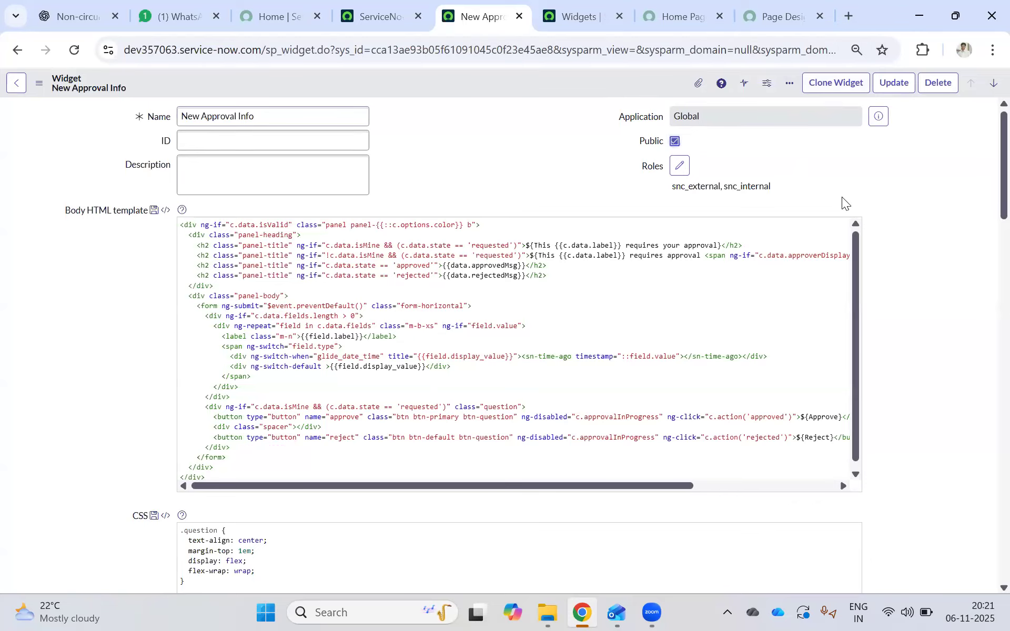
key(ctrl+s)
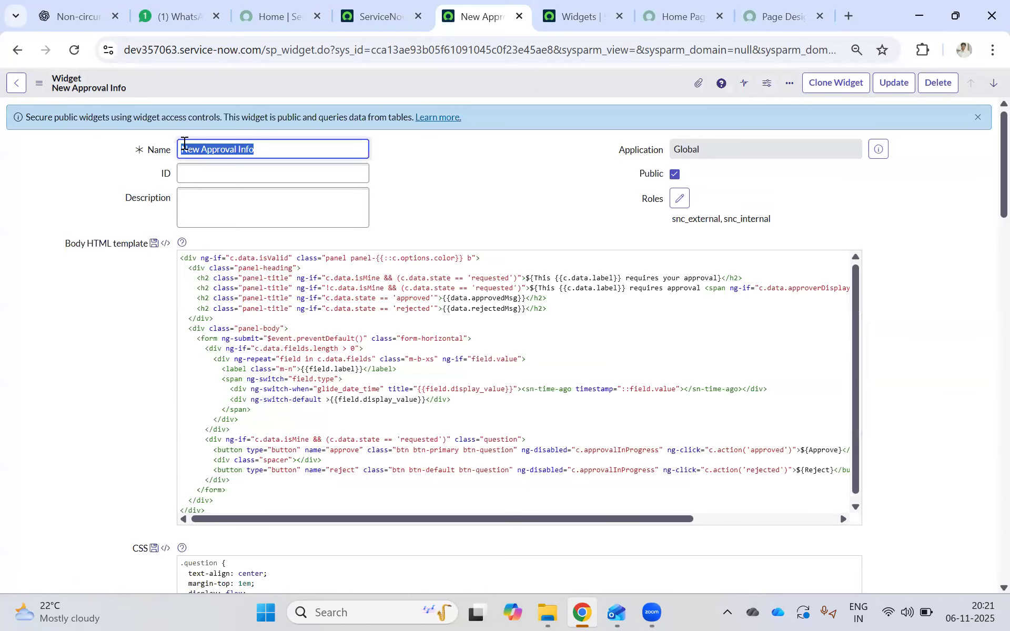
Step: Examine the New Approval Info record's related lists, including Instances and Included in Pages
scroll(518, 263, down, 20)
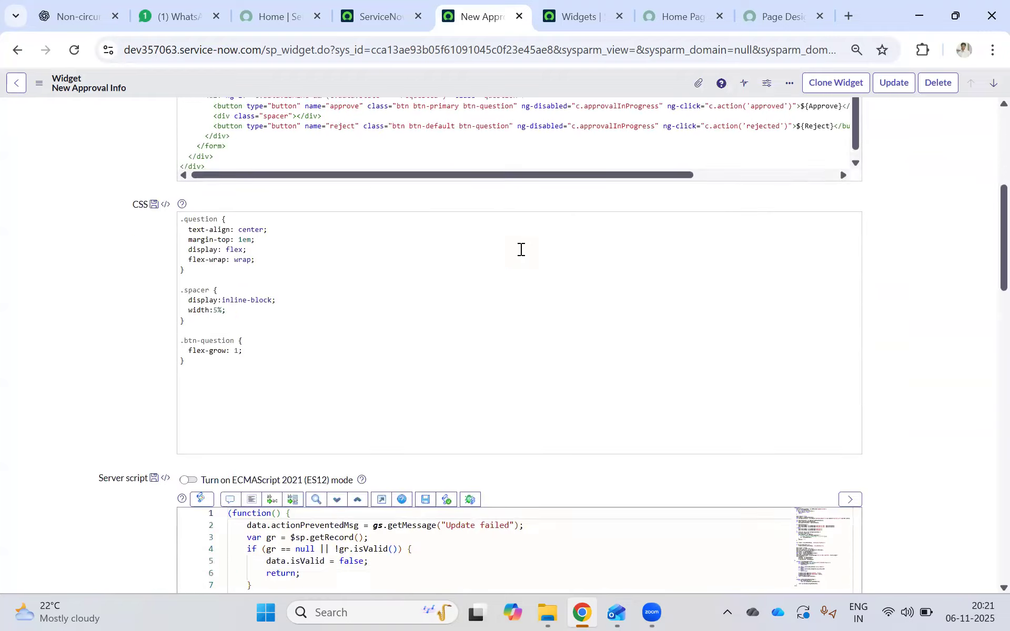
scroll(521, 248, down, 4)
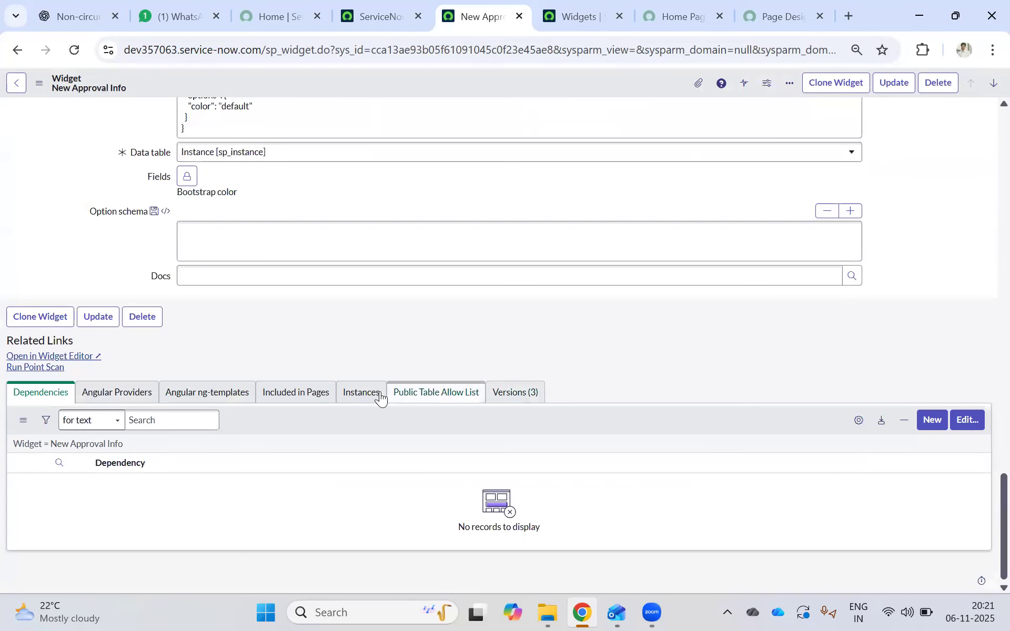
click(361, 396)
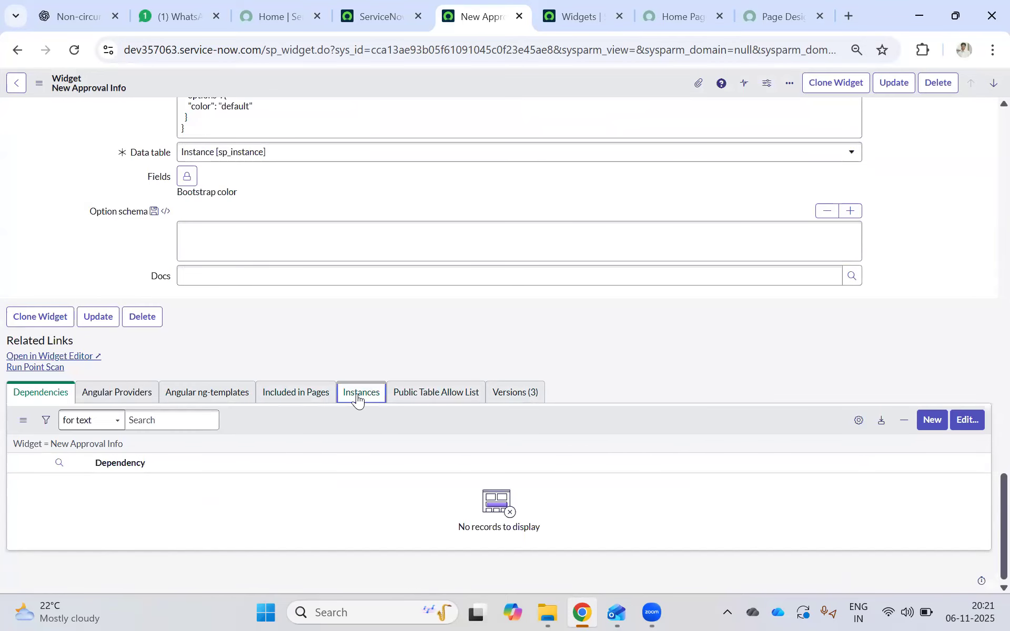
click(315, 398)
click(963, 429)
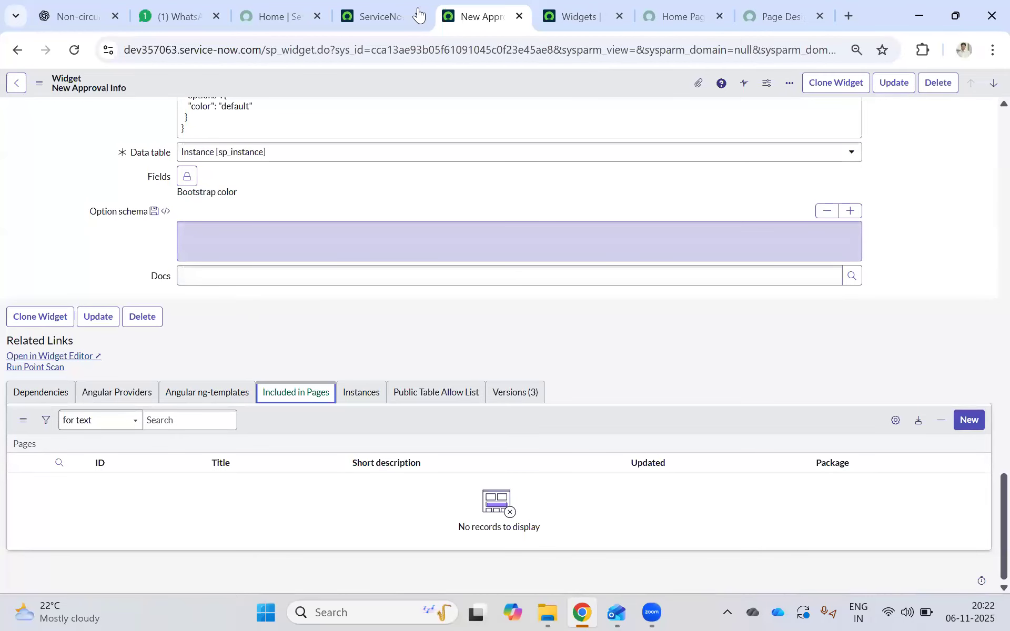
Step: Return to the Page Designer and filter its widget list for "New Approval Info" again
click(778, 16)
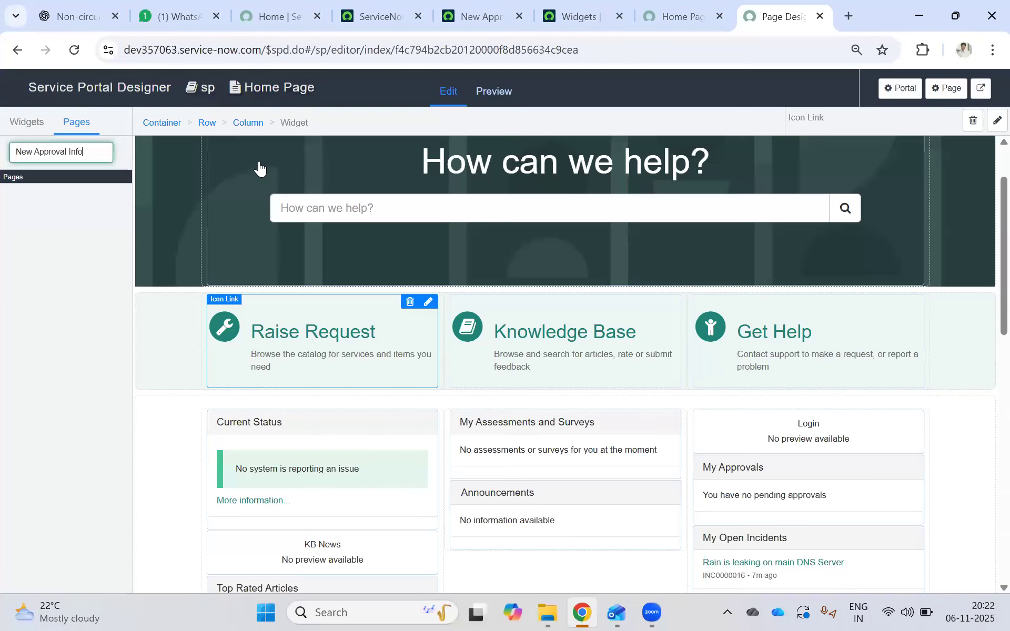
triple_click(59, 147)
key(ctrl+c)
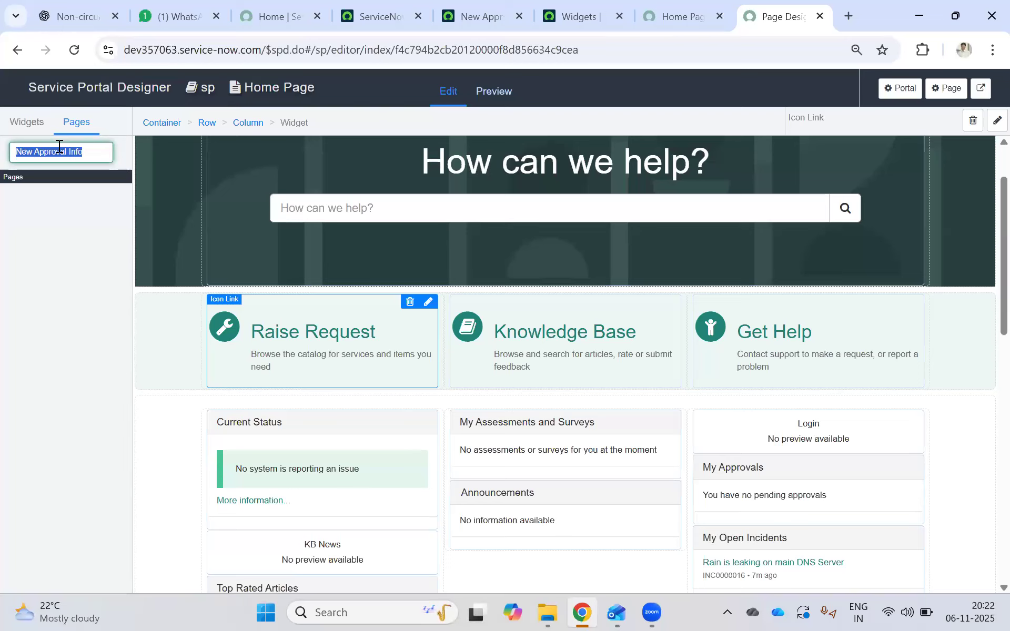
key(BackSpace)
key(ctrl+z)
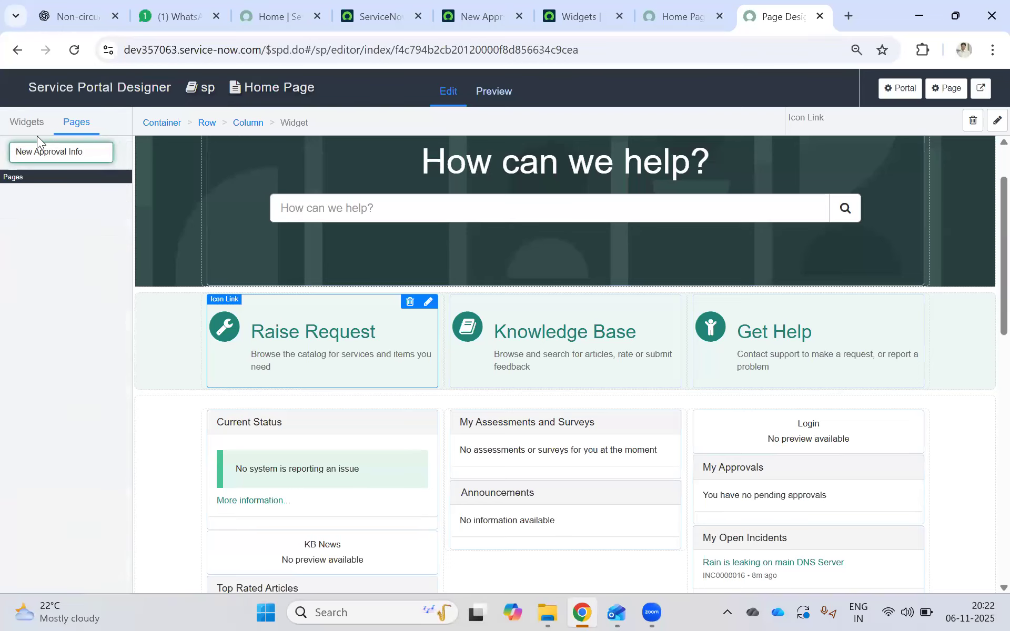
click(25, 123)
click(39, 149)
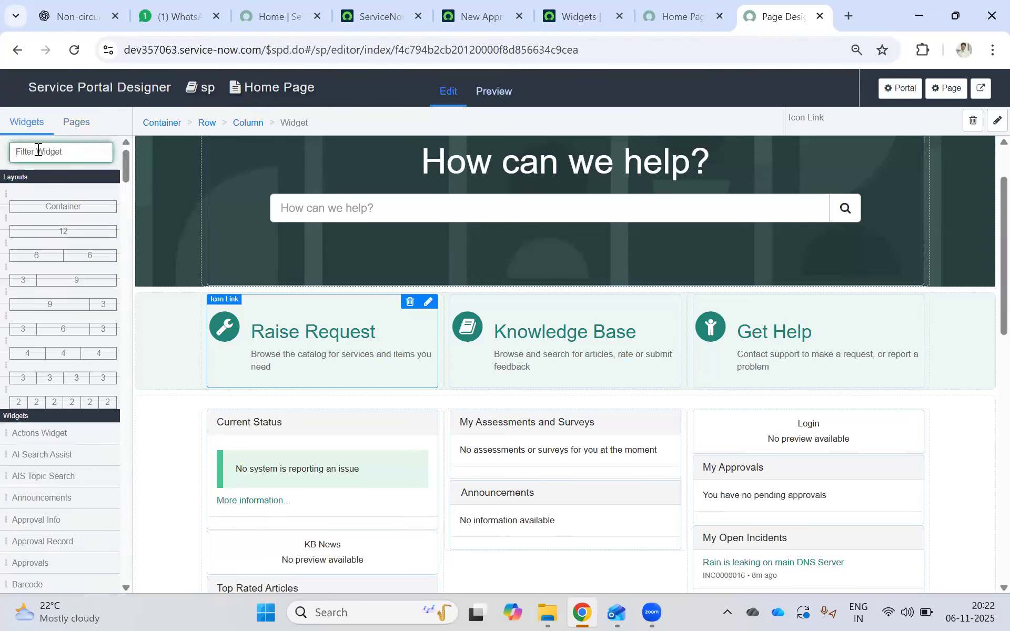
key(ctrl+v)
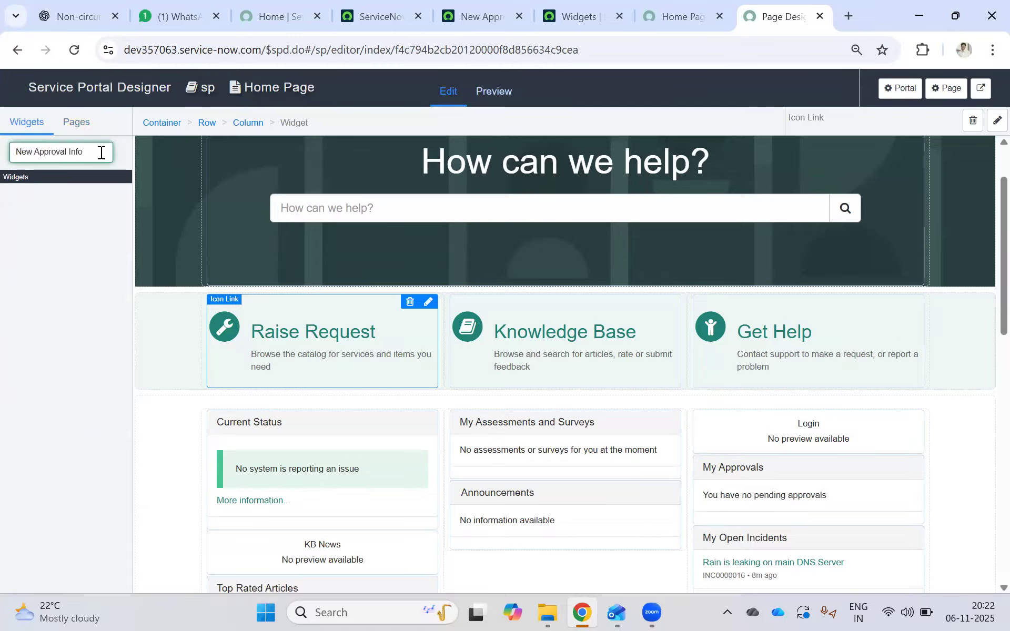
Step: Clear the designer's widget filter and search the widget list for "New Approval Info" once more
key(BackSpace)
key(BackSpace)
key(BackSpace)
key(BackSpace)
key(BackSpace)
key(BackSpace)
key(BackSpace)
key(BackSpace)
key(BackSpace)
key(BackSpace)
key(BackSpace)
key(BackSpace)
key(BackSpace)
key(BackSpace)
key(BackSpace)
key(BackSpace)
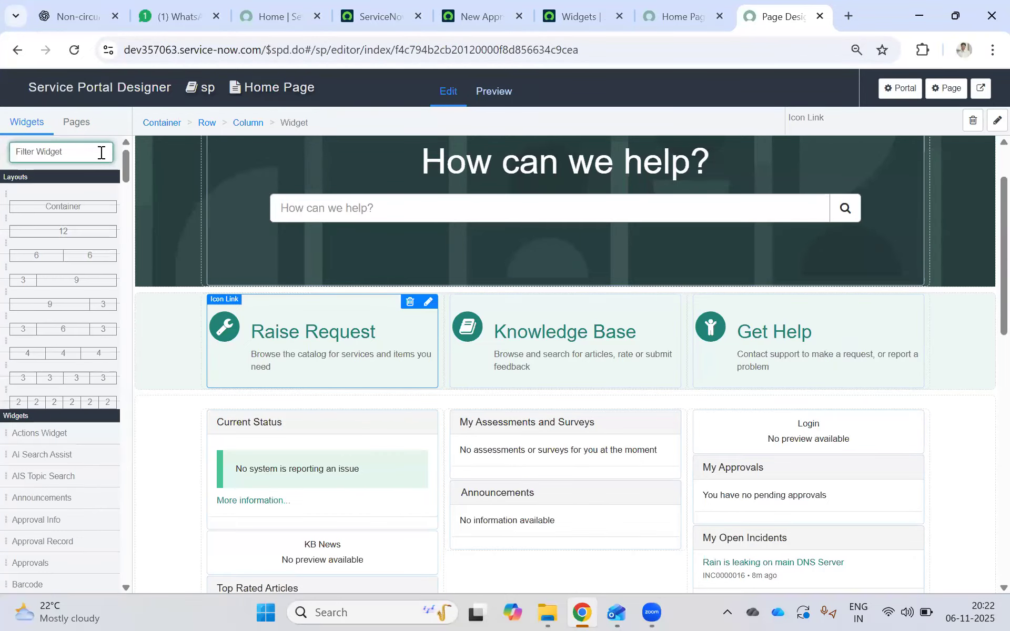
text(New Approval Info)
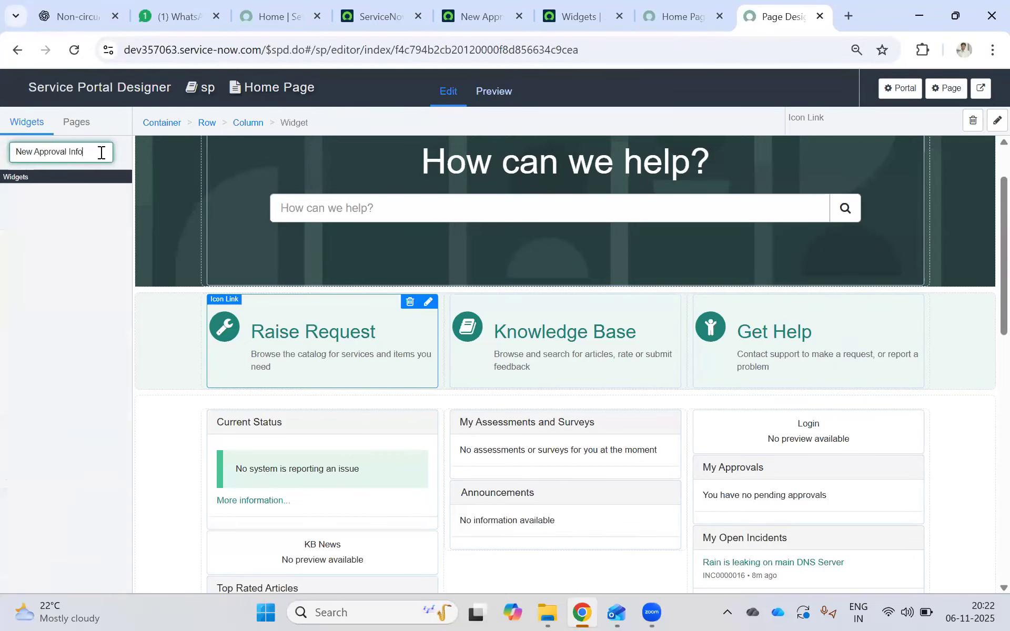
Step: Check the Data table options on the New Approval Info widget record
click(476, 11)
scroll(331, 203, up, 4)
scroll(223, 271, down, 3)
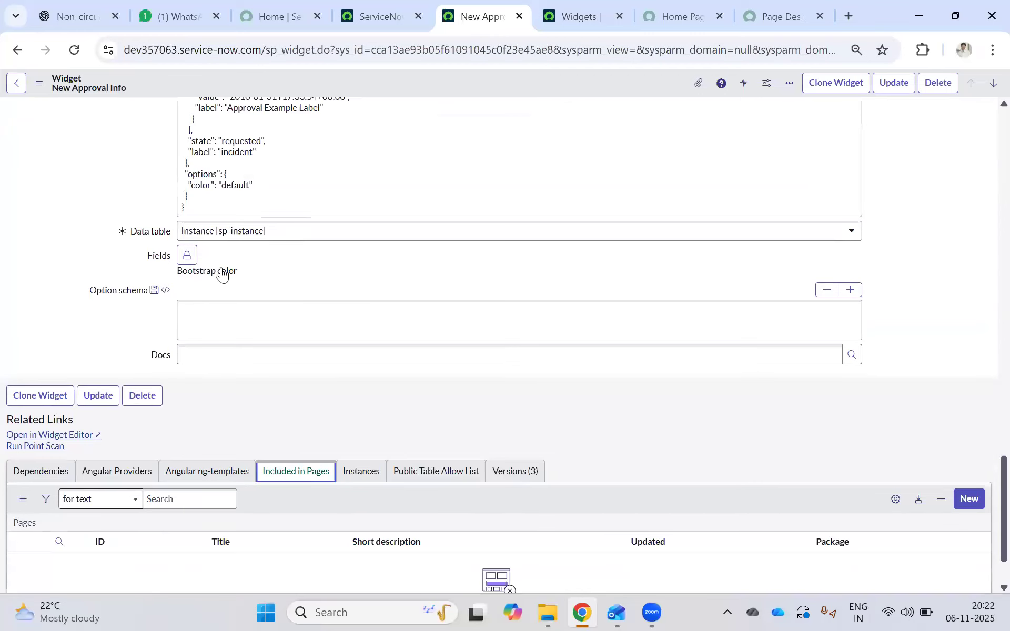
click(274, 228)
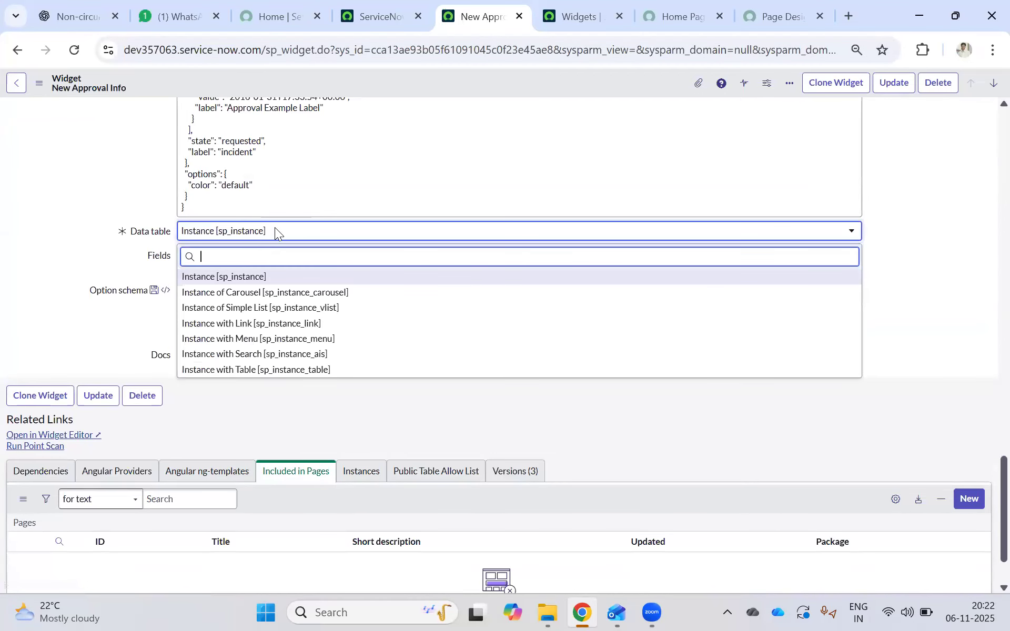
click(274, 228)
scroll(250, 273, down, 2)
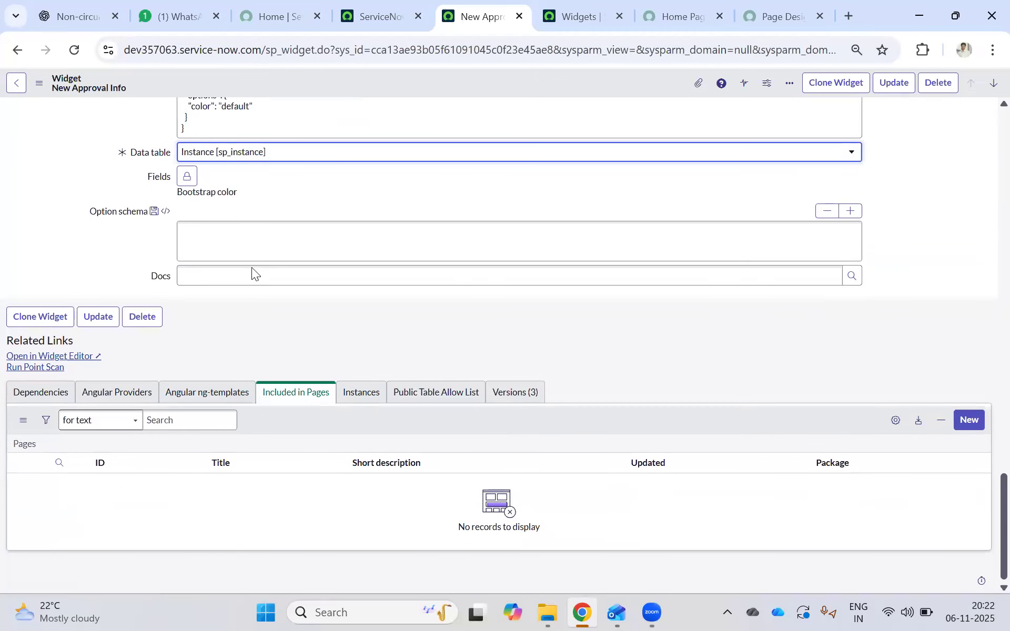
Step: Open the Service Portal Widgets list in a new tab and filter its Name column by "*Approval"
key(ctrl+shift+Tab)
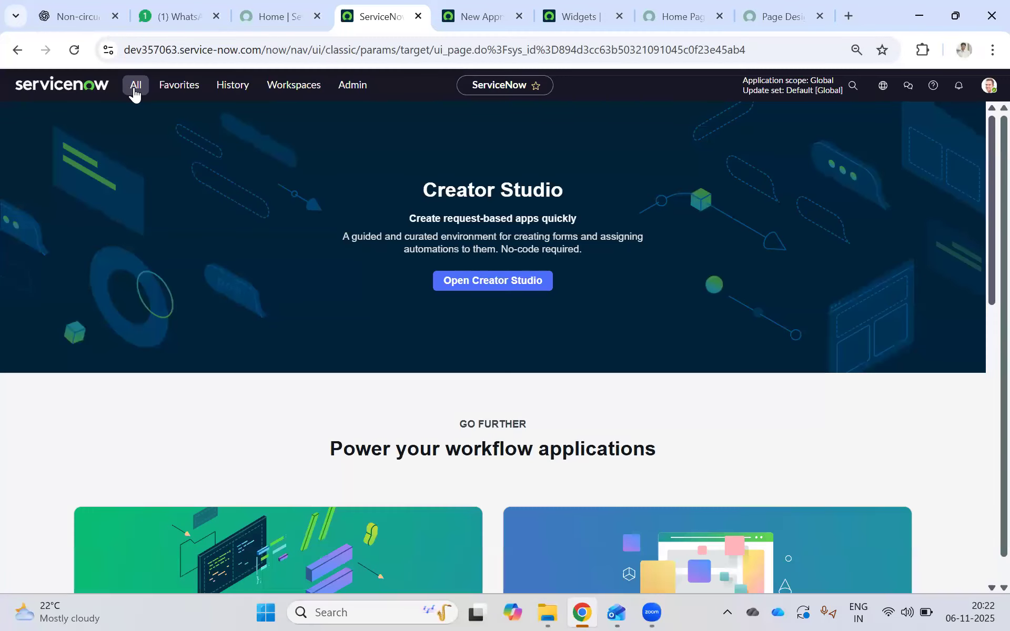
click(135, 87)
middle_click(99, 334)
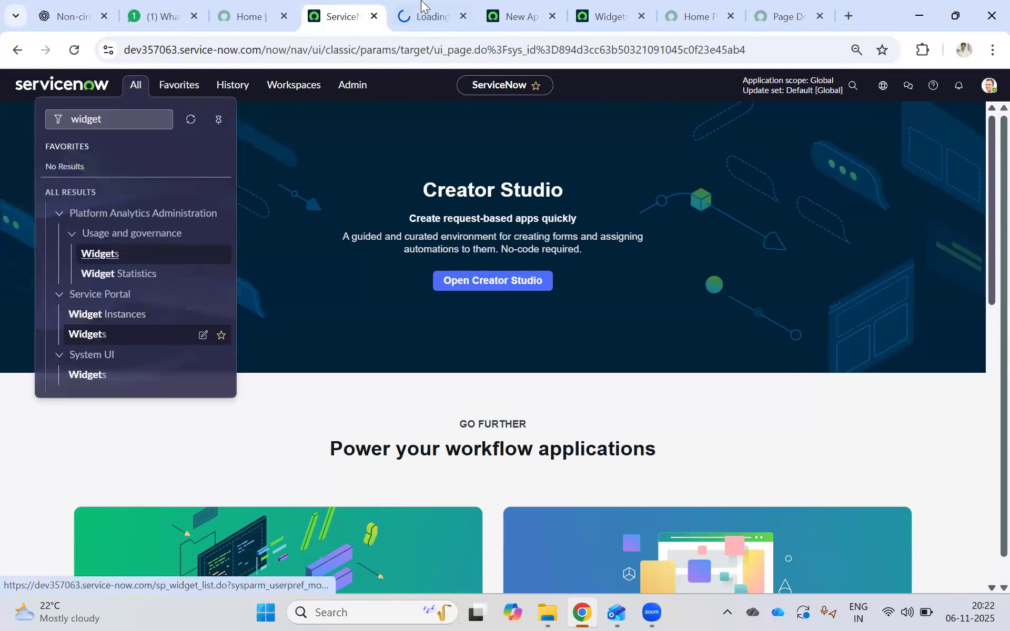
key(ctrl+Tab)
click(94, 149)
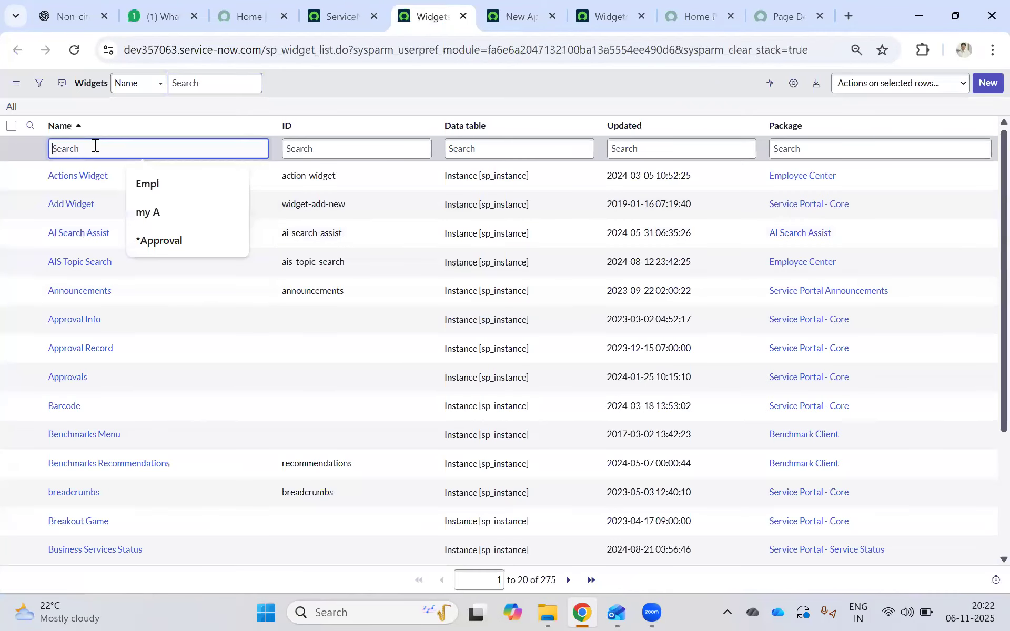
click(161, 243)
key(Return)
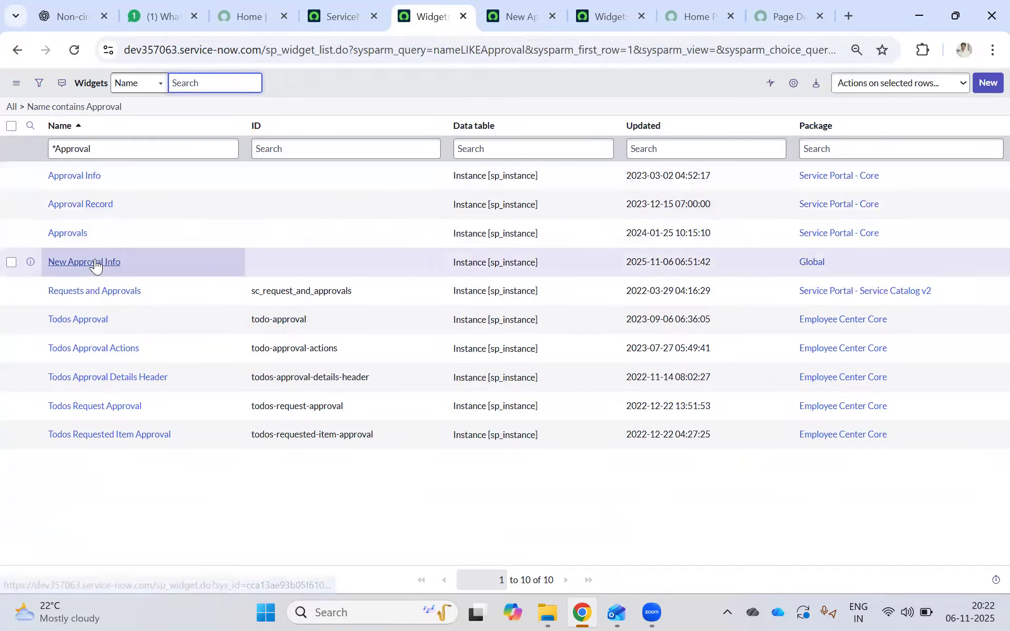
Step: View the New Approval Info record in a separate tab and return to the filtered widgets list
middle_click(95, 262)
click(462, 19)
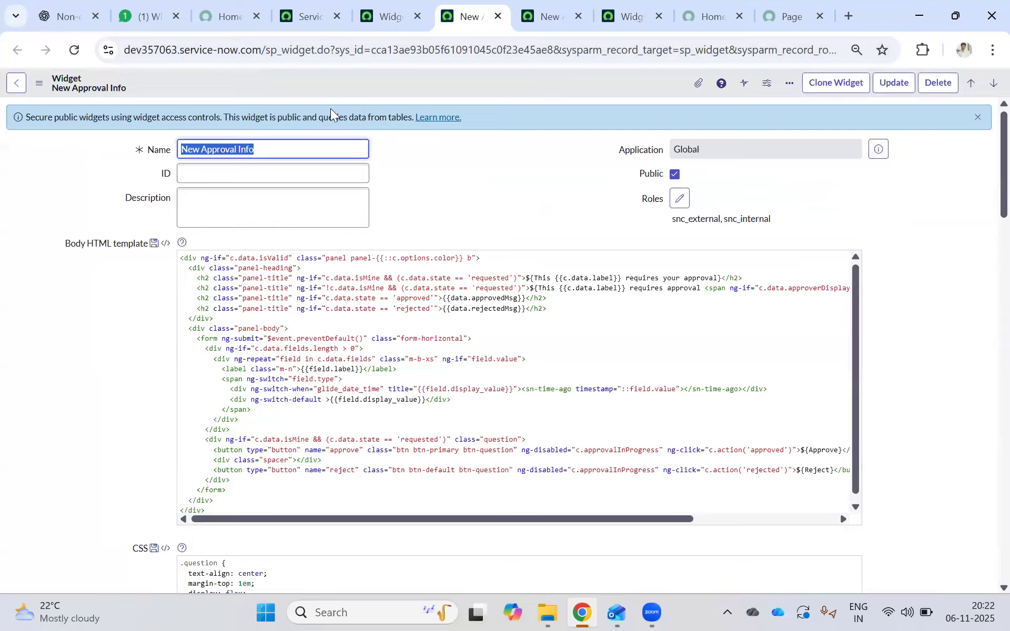
click(391, 17)
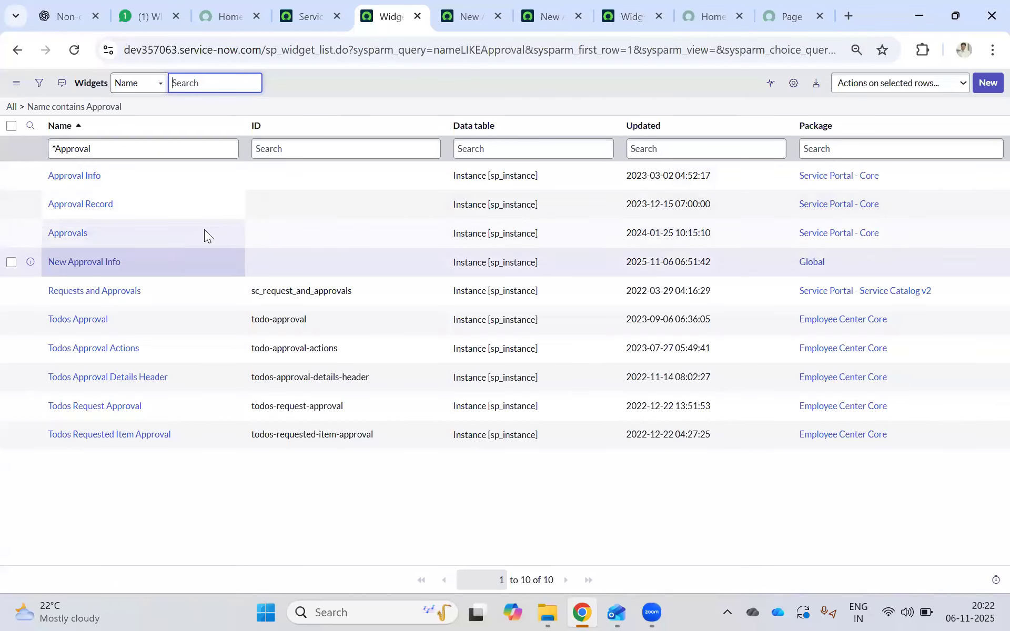
Step: Clear the Name filter on the Service Portal widgets list and browse all widgets
drag(93, 144, 32, 149)
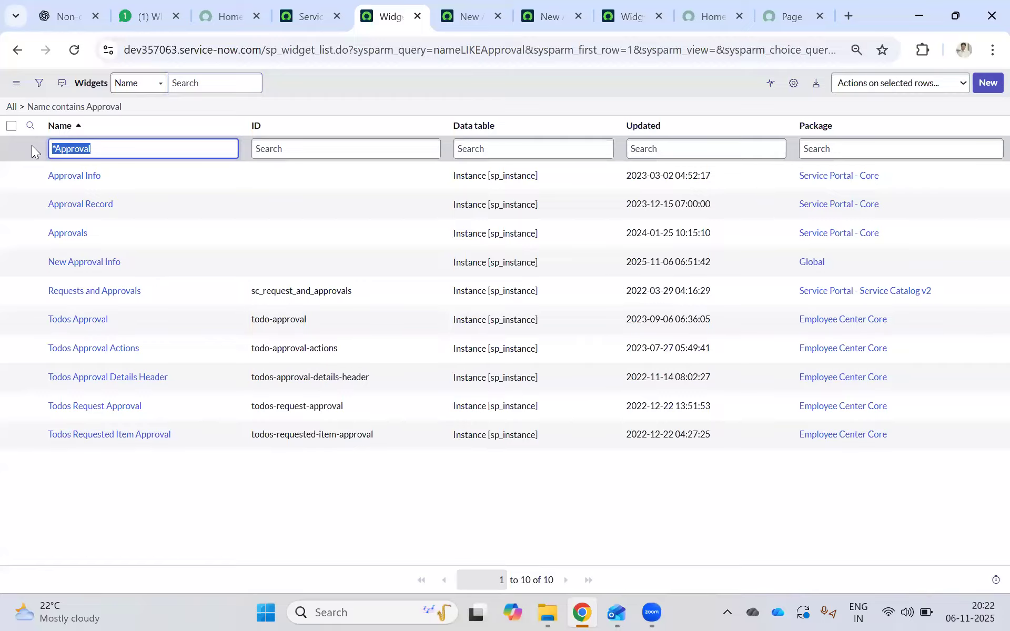
key(BackSpace)
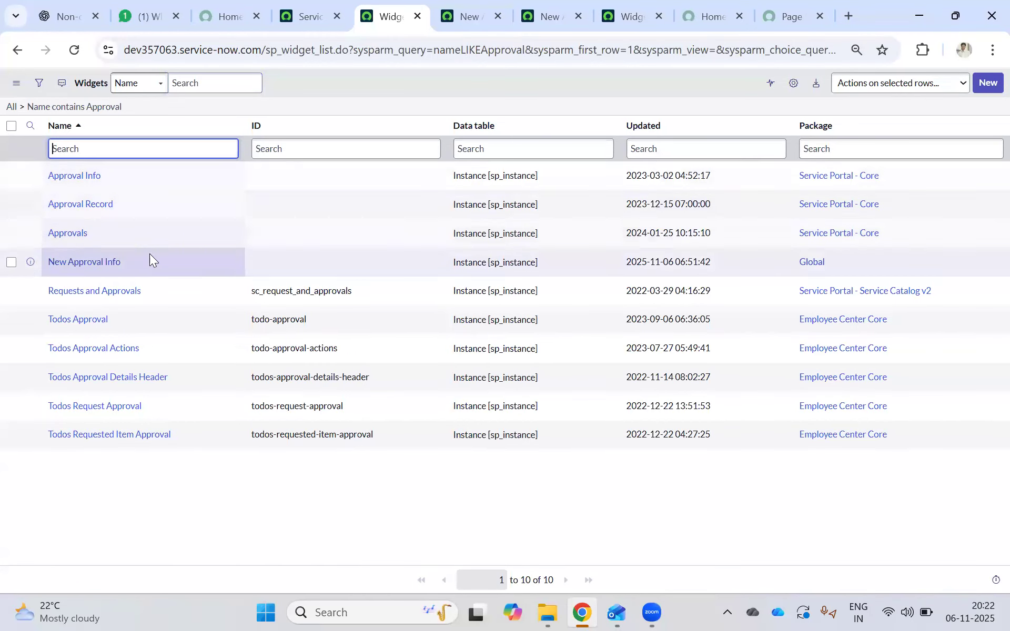
key(Return)
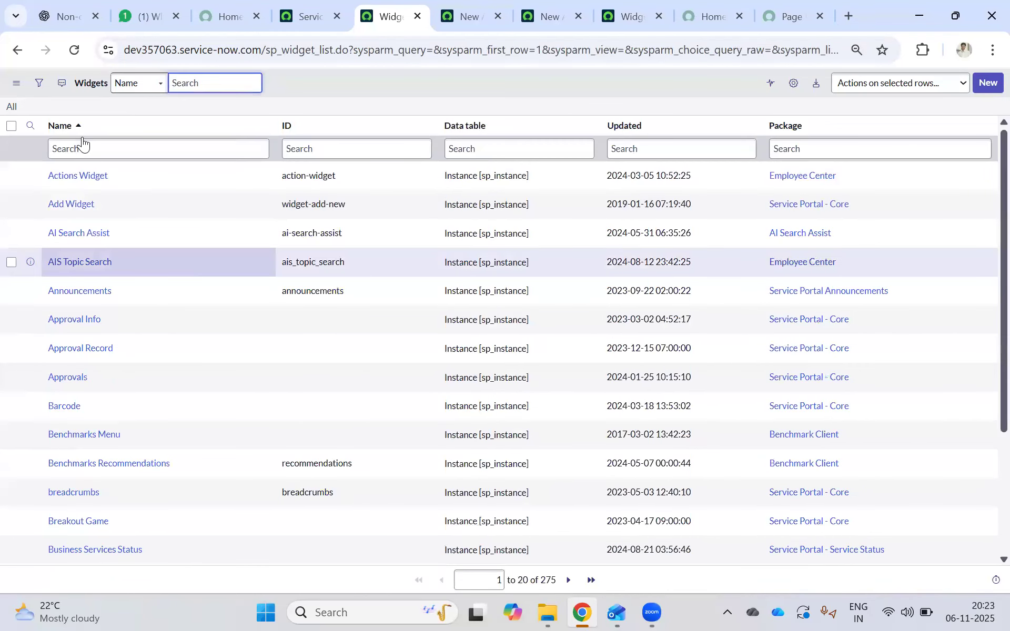
click(81, 146)
scroll(136, 236, down, 3)
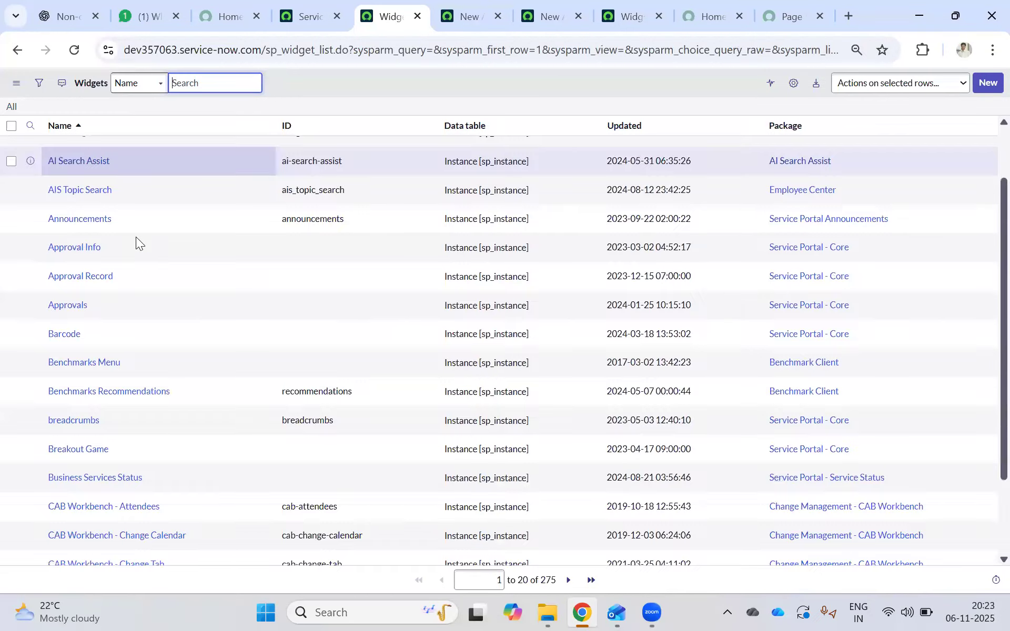
scroll(103, 191, up, 3)
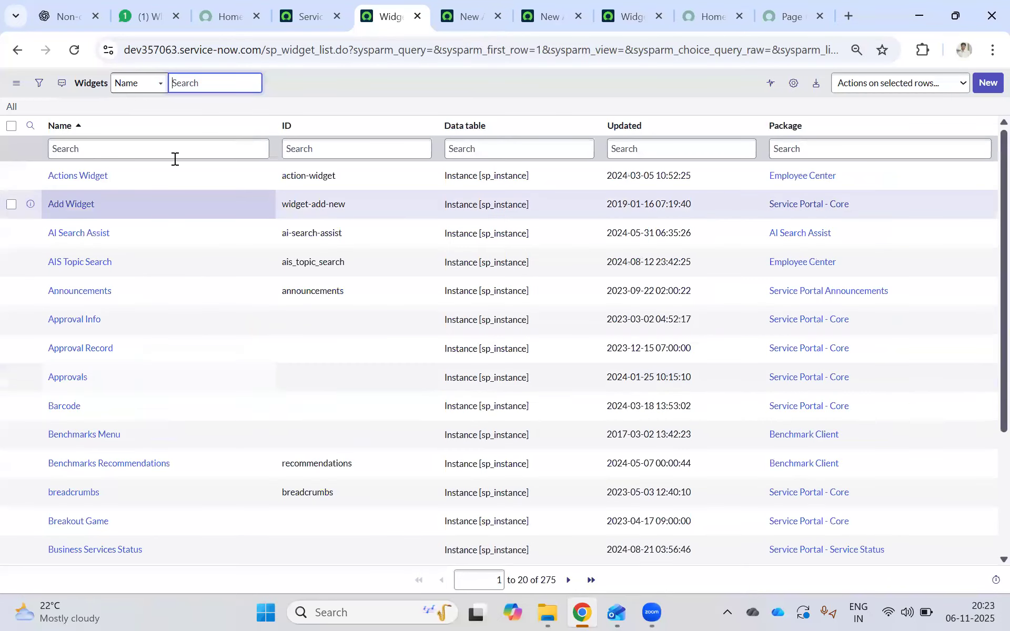
Step: Copy the "My Approvals" heading from the portal home page and filter the Service Portal widgets list's Name column by it
click(699, 15)
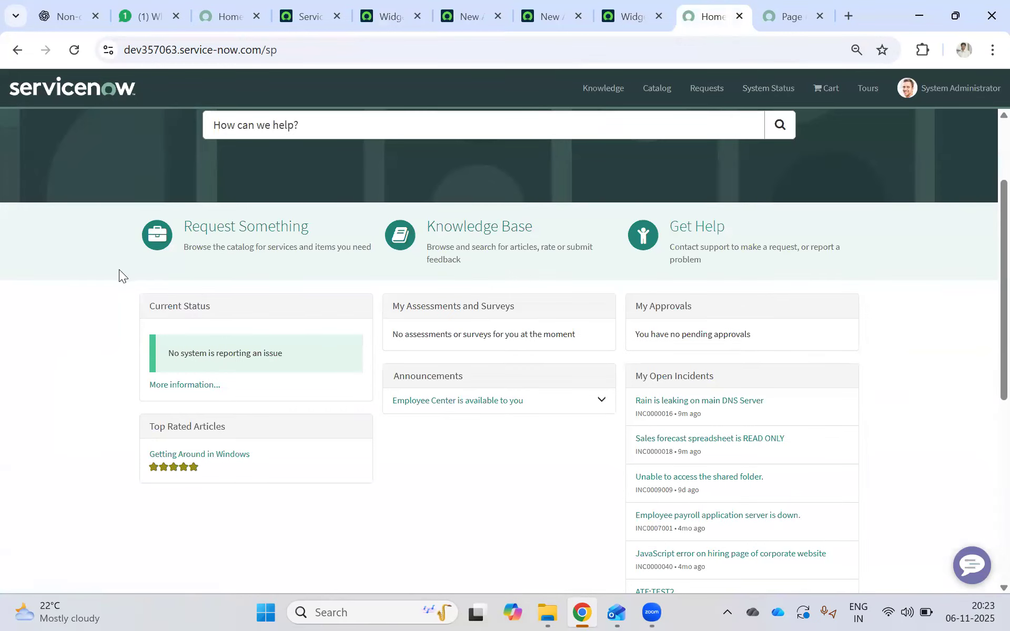
drag(210, 308, 137, 310)
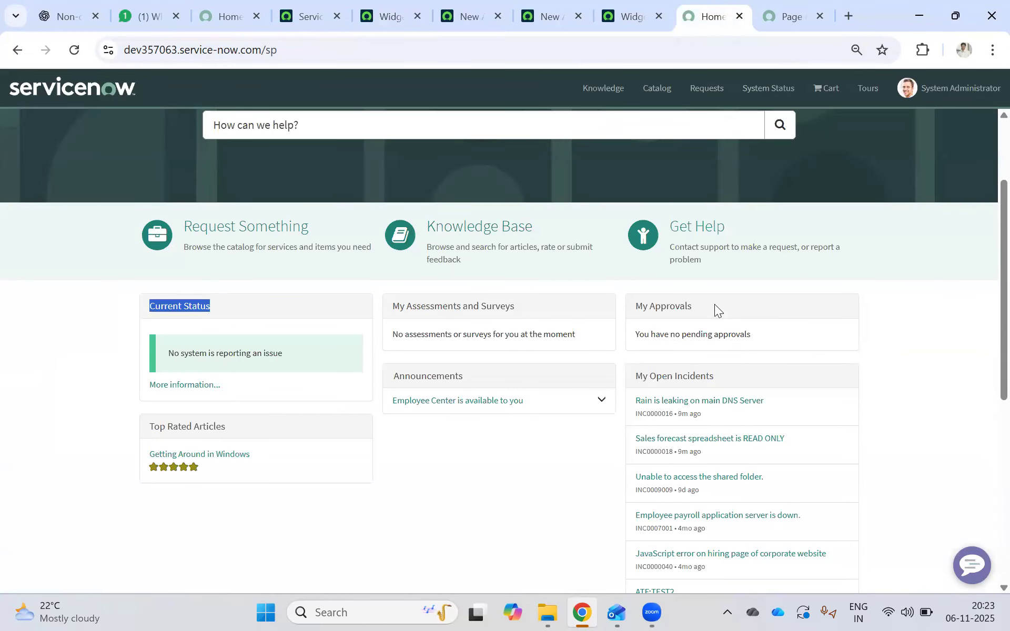
drag(631, 309, 697, 309)
key(ctrl+c)
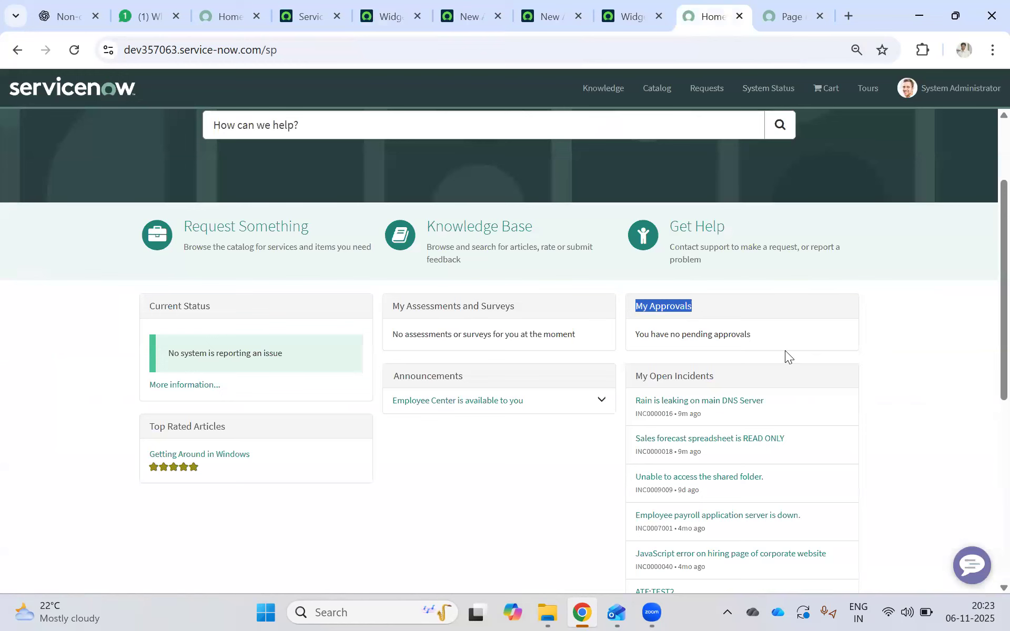
click(385, 6)
click(76, 145)
key(ctrl+v)
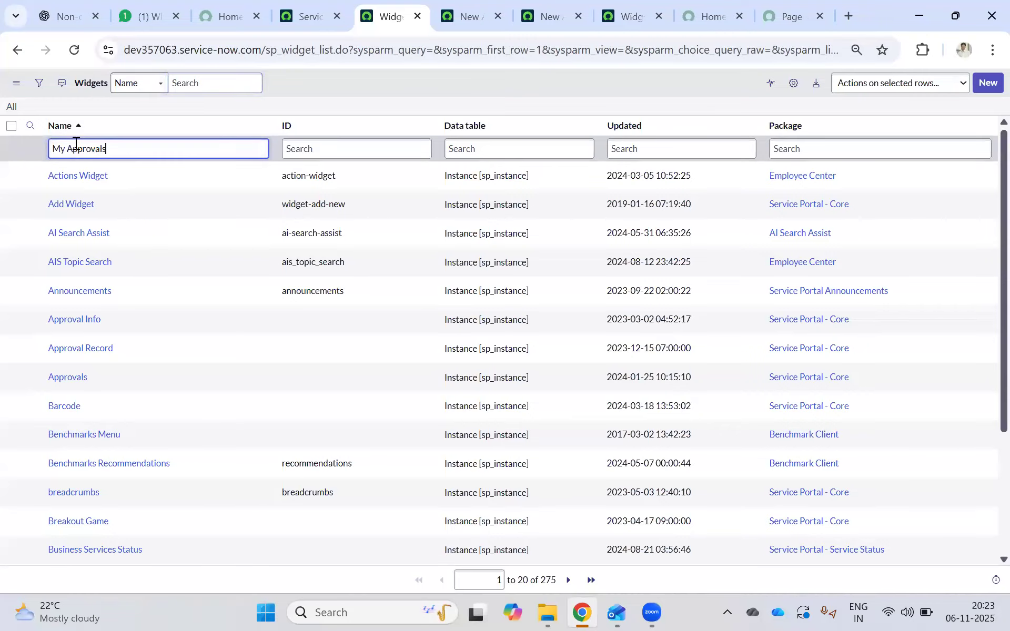
key(Return)
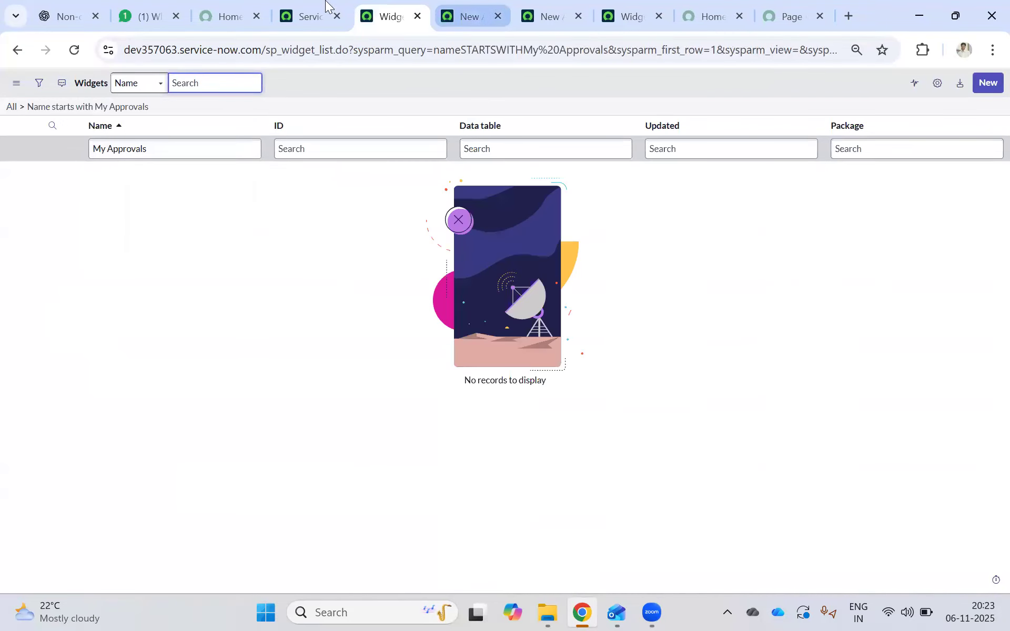
Step: Open the System UI Widgets list in a new tab and search its Name column for "My Approvals", then "*My Approvals"
click(309, 10)
click(135, 85)
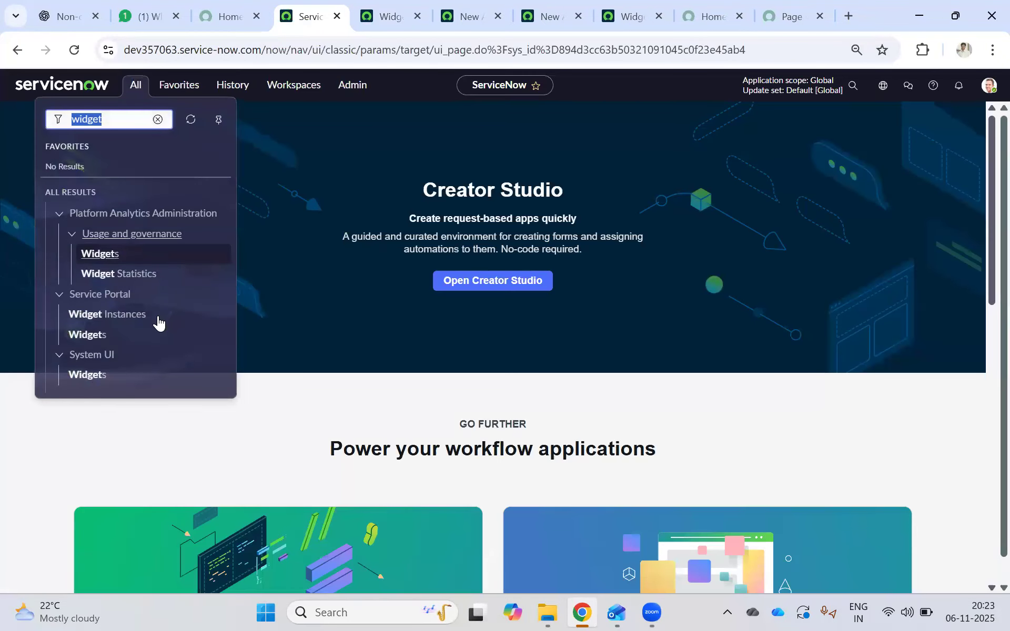
middle_click(88, 378)
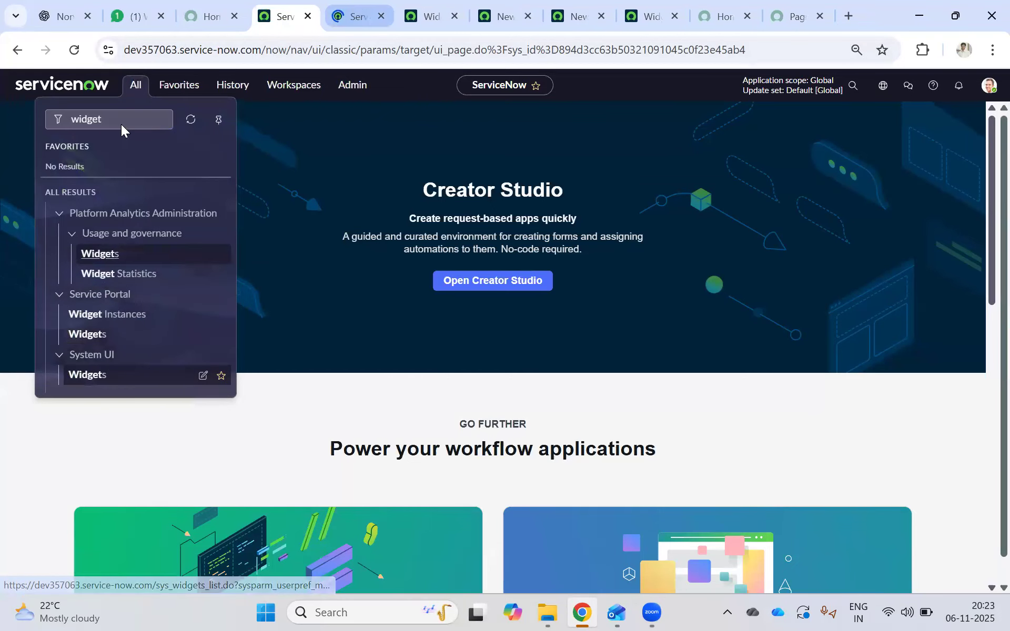
key(ctrl+Tab)
click(97, 146)
text(My Approvals)
key(Return)
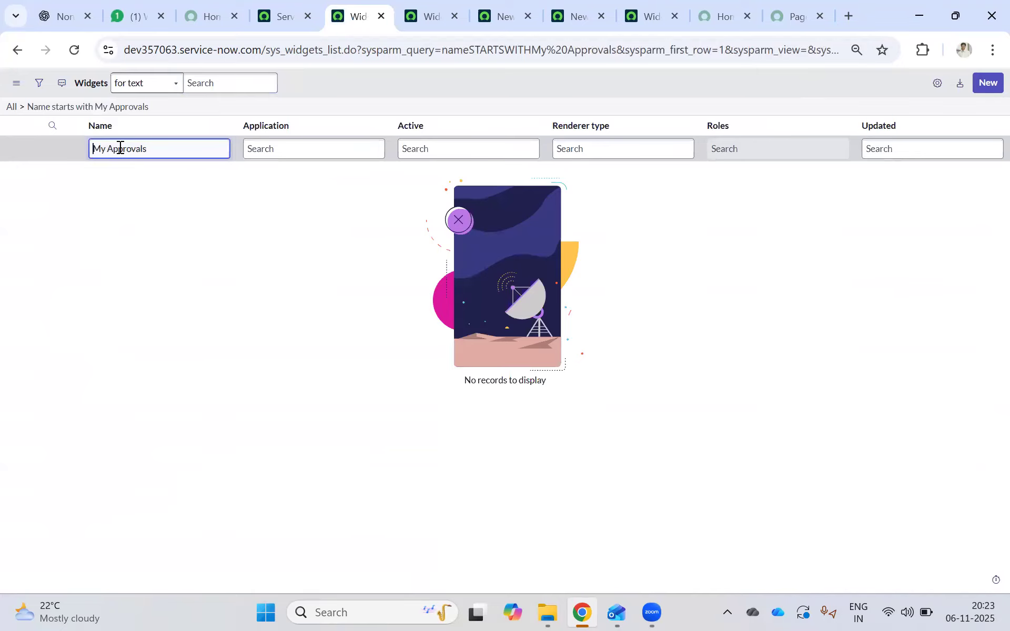
text(*)
key(Return)
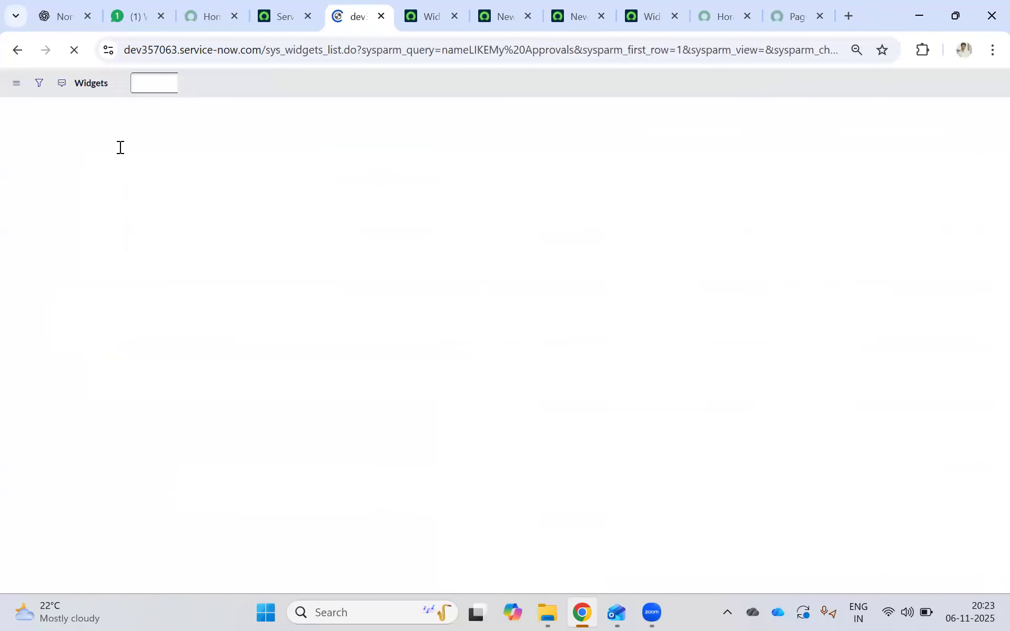
Step: Review the open widgets lists and open the Service Portal Widget Instances list in a new tab
click(287, 6)
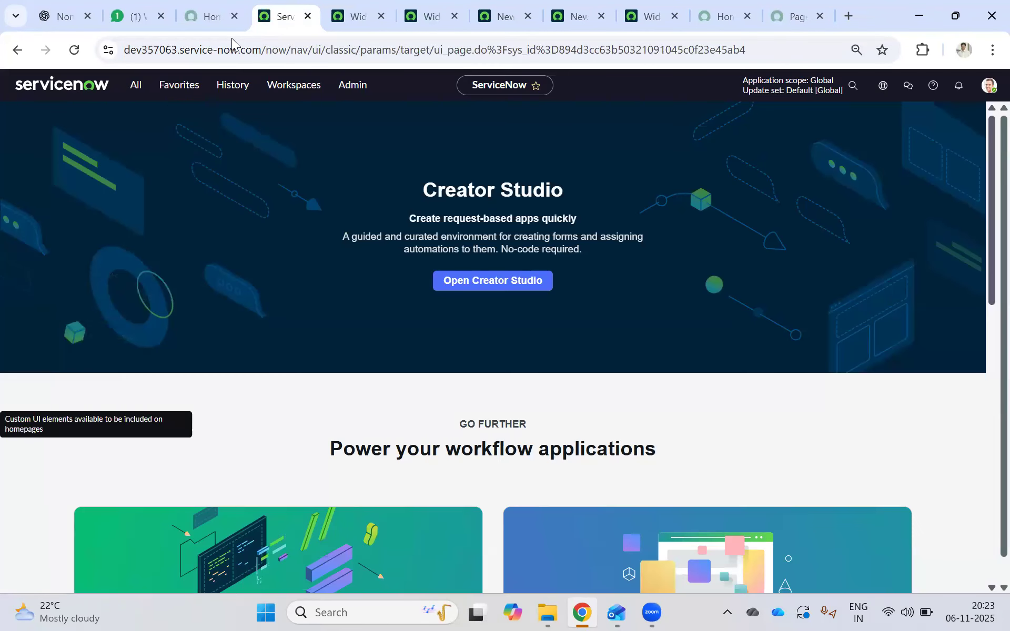
click(352, 6)
click(429, 12)
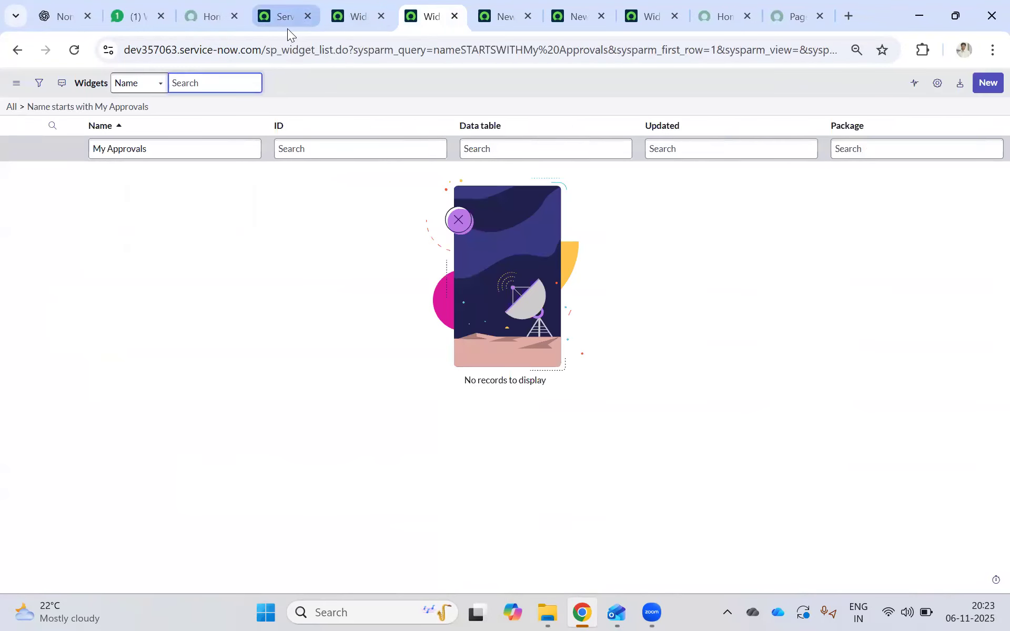
click(282, 17)
click(136, 96)
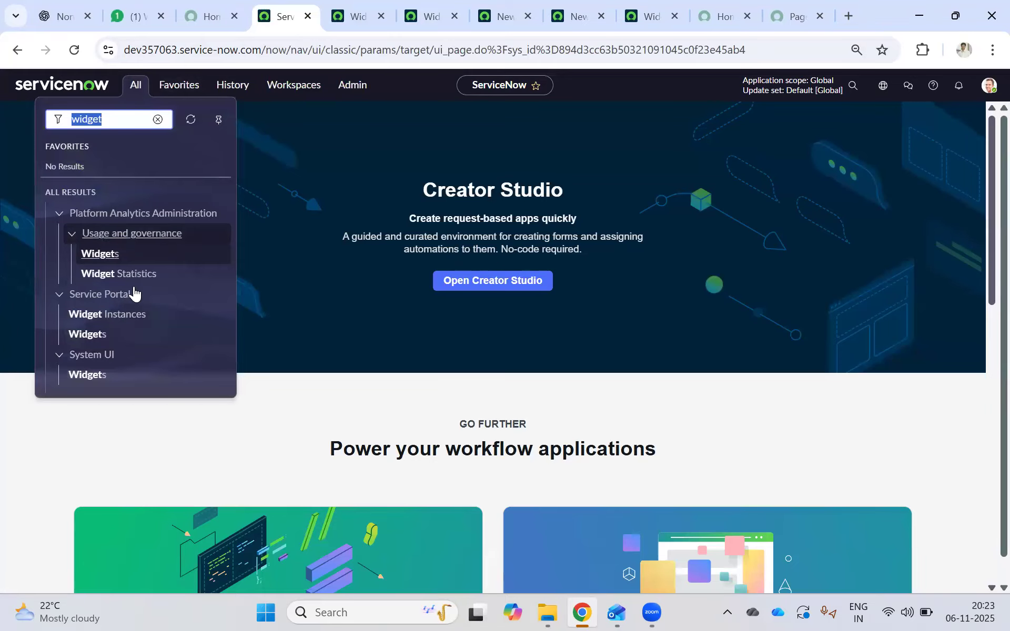
middle_click(120, 326)
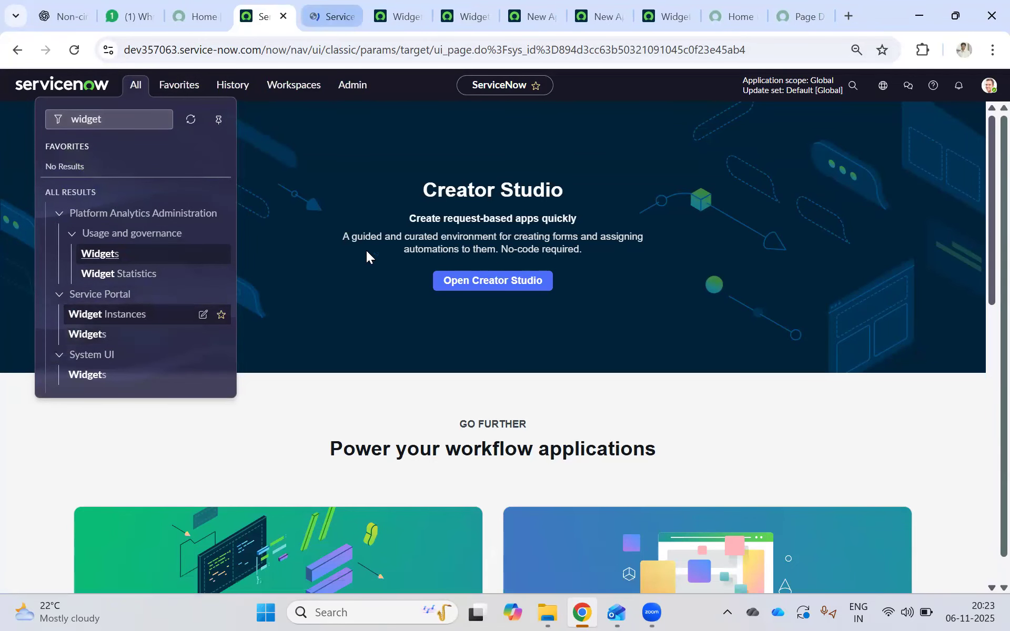
key(ctrl+Tab)
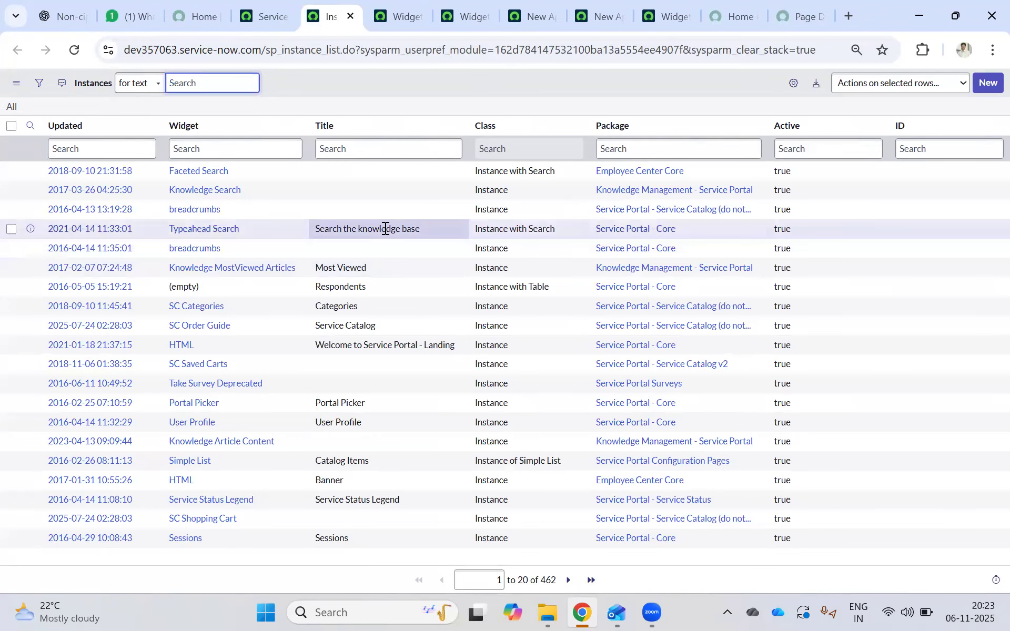
Step: Return to the Page Designer, clear its widget filter and browse the available widgets
click(713, 17)
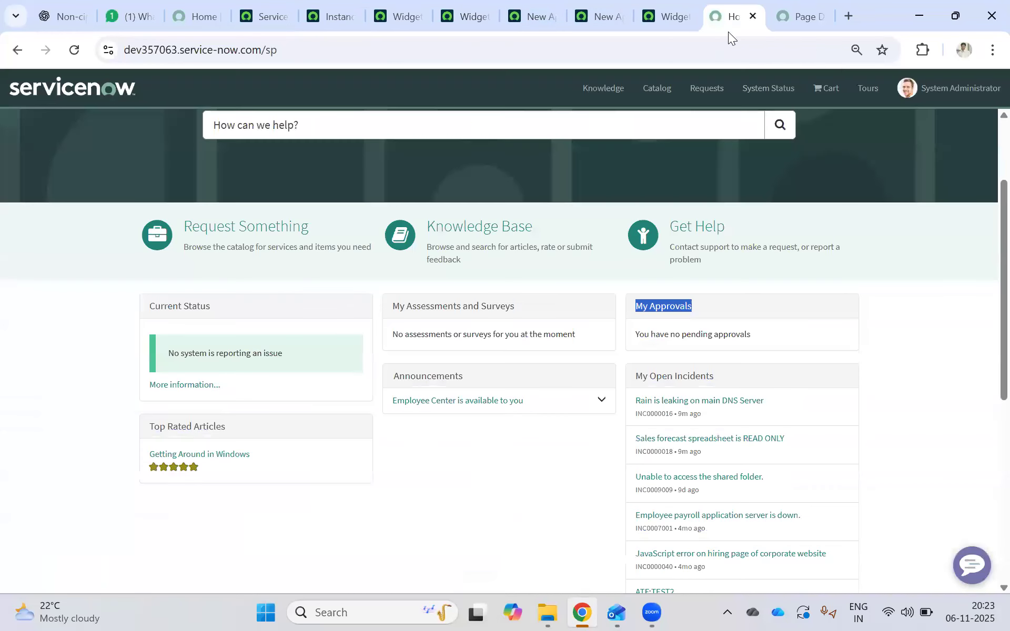
click(806, 5)
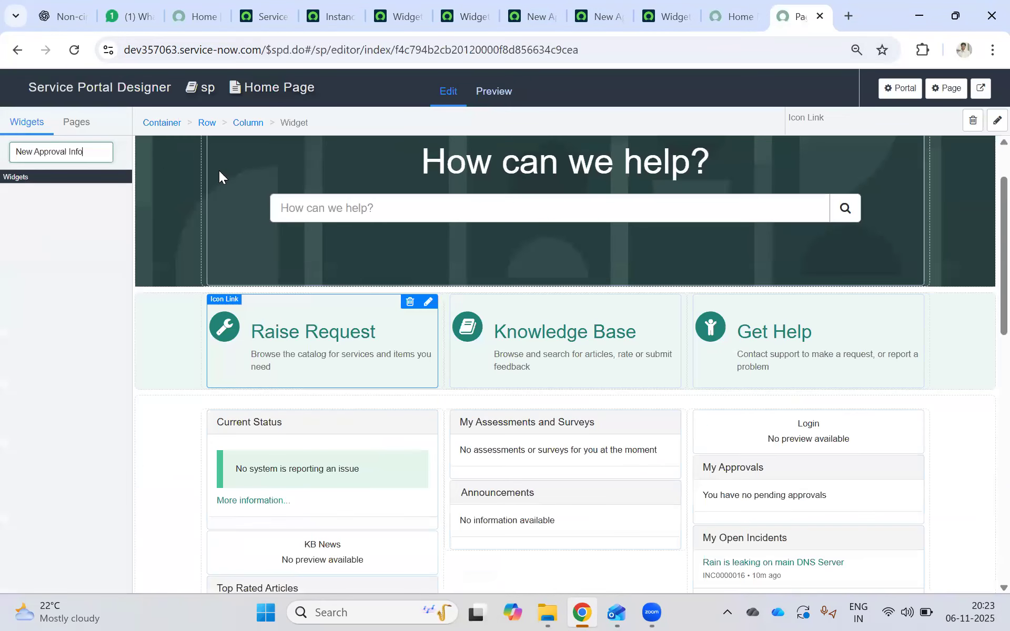
triple_click(80, 153)
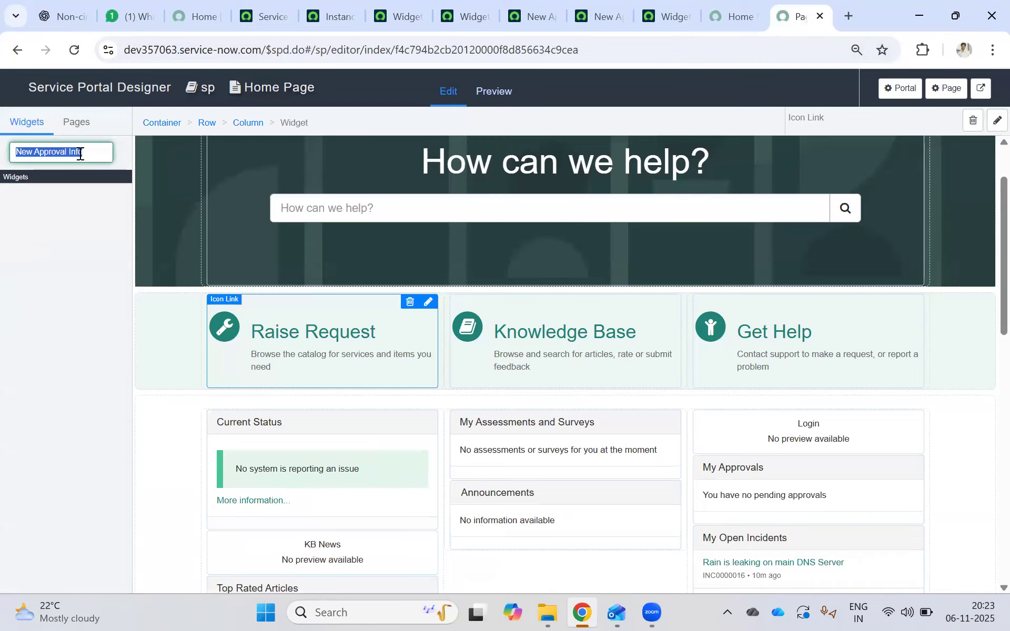
key(BackSpace)
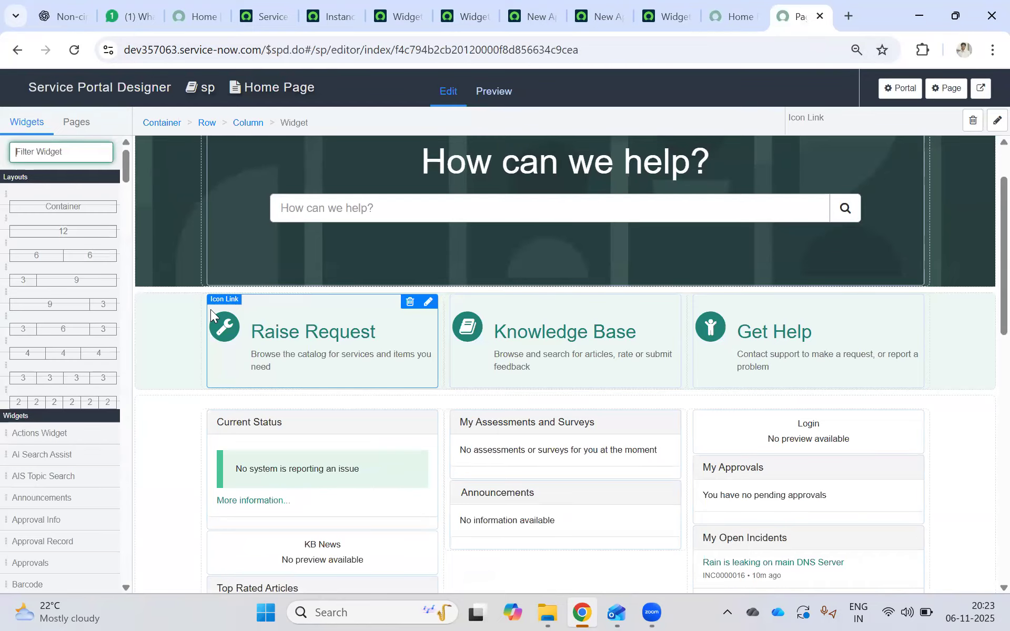
scroll(70, 463, down, 2)
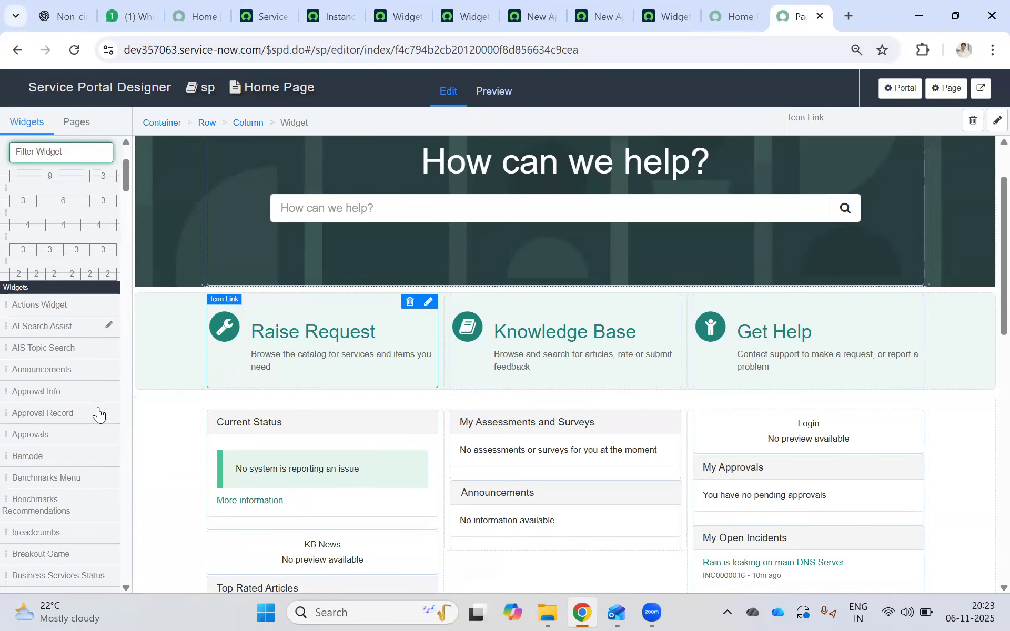
scroll(103, 405, down, 3)
scroll(104, 402, down, 2)
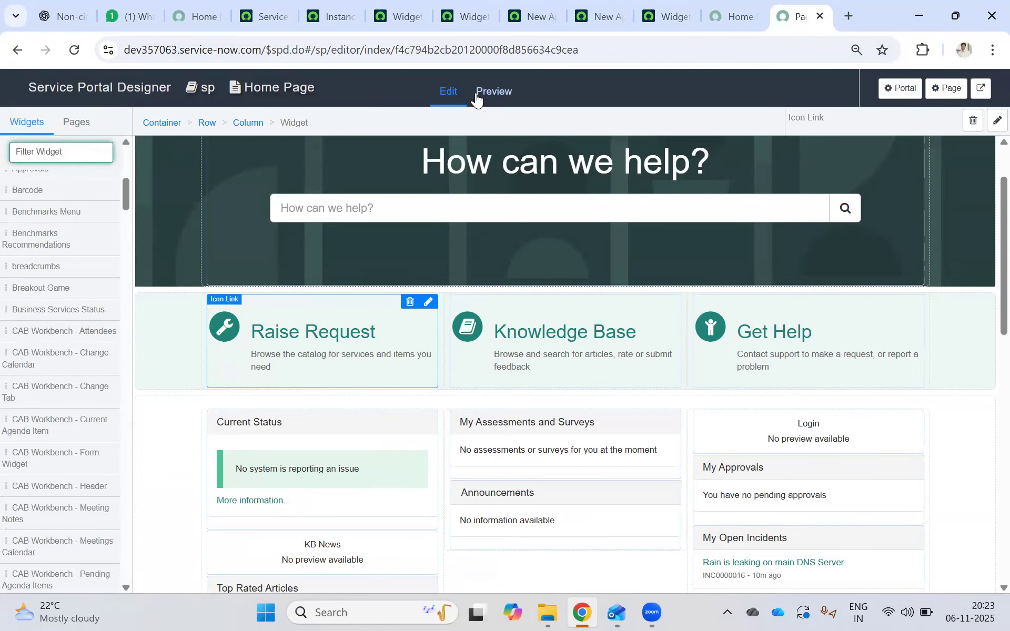
Step: Close the Page Designer and open the Knowledge Base icon link's instance in the Page Editor from the portal home page
click(17, 50)
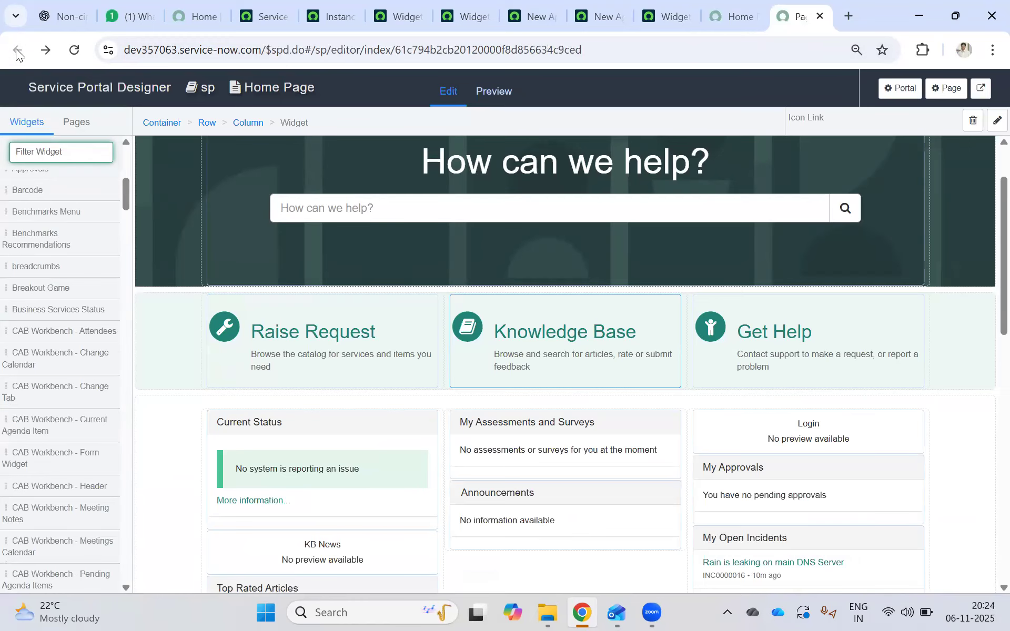
click(724, 15)
click(802, 16)
click(819, 18)
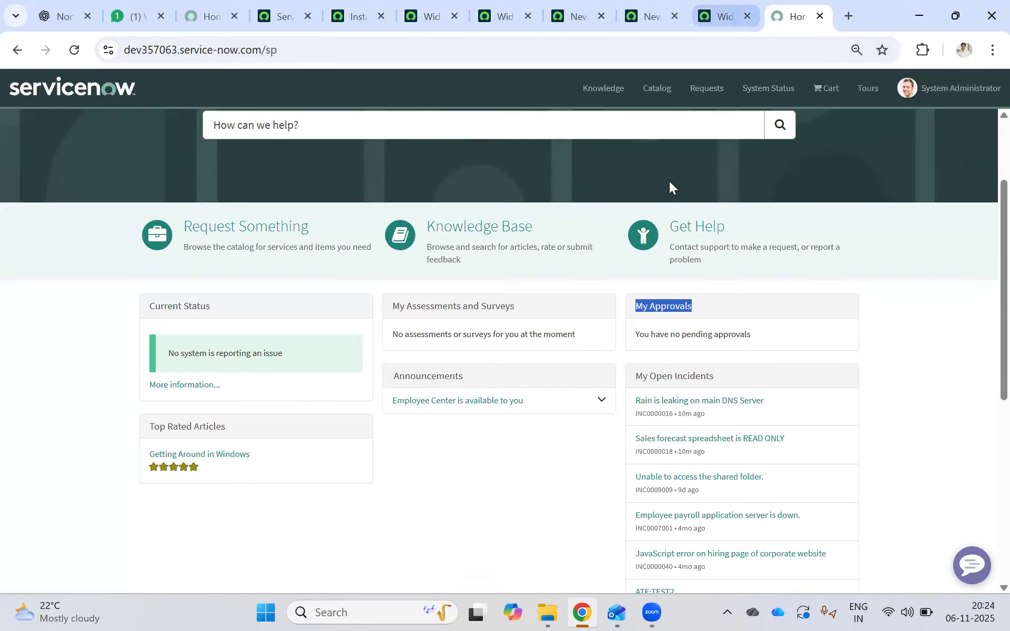
ctrl+right_click(577, 204)
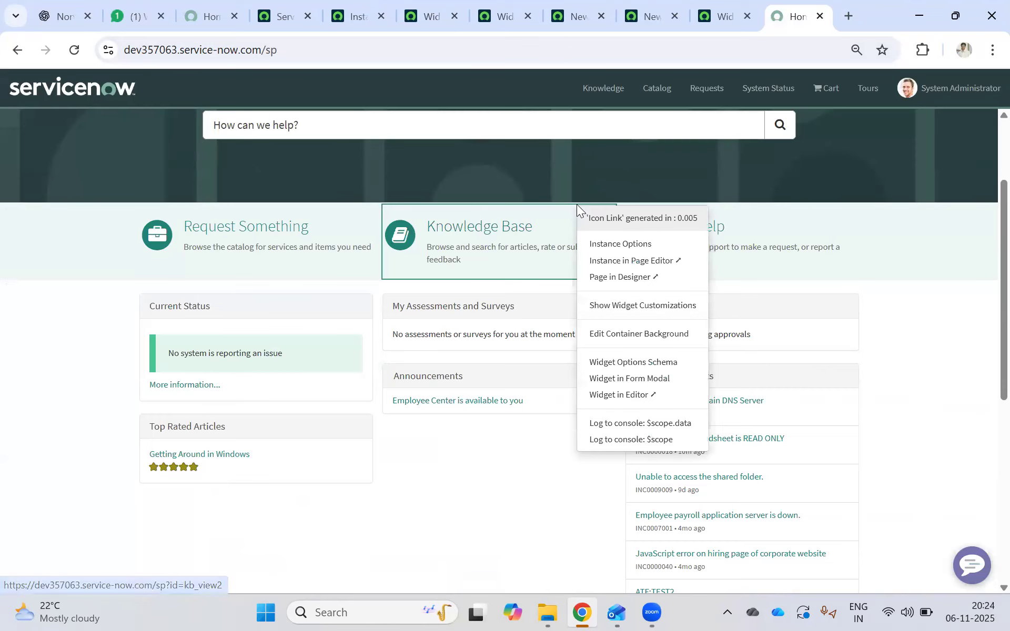
click(656, 261)
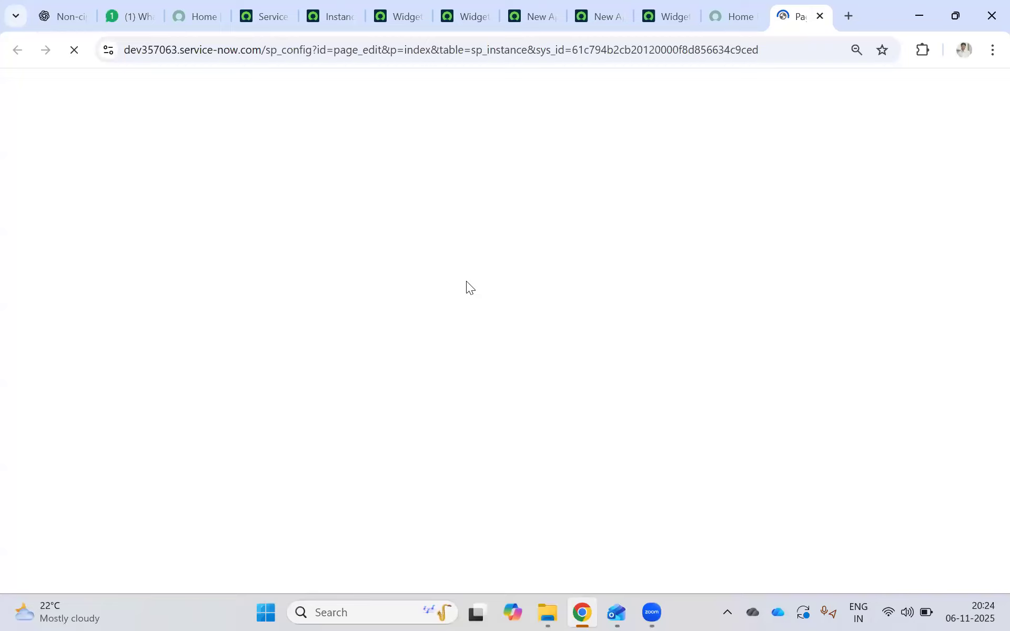